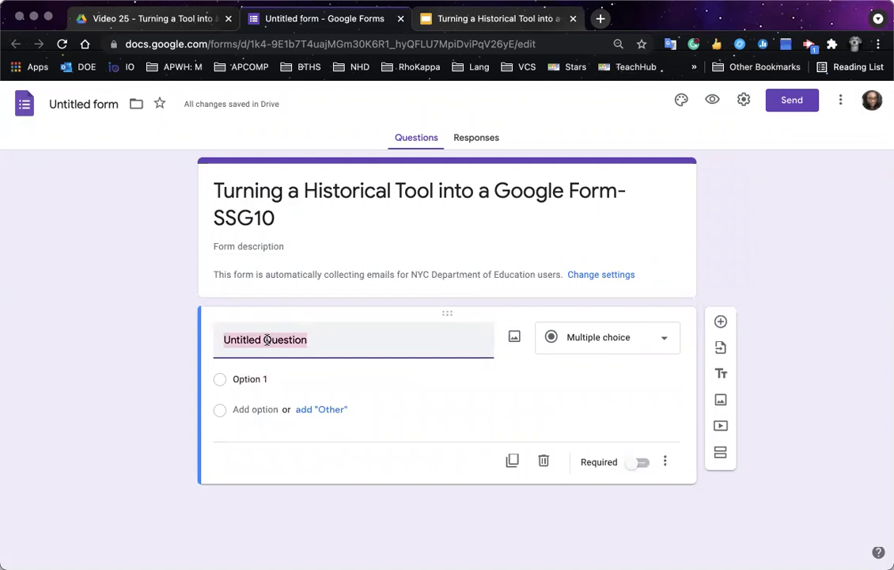
Step: Title the first form question "Student Name" and make it required
text(Student Name)
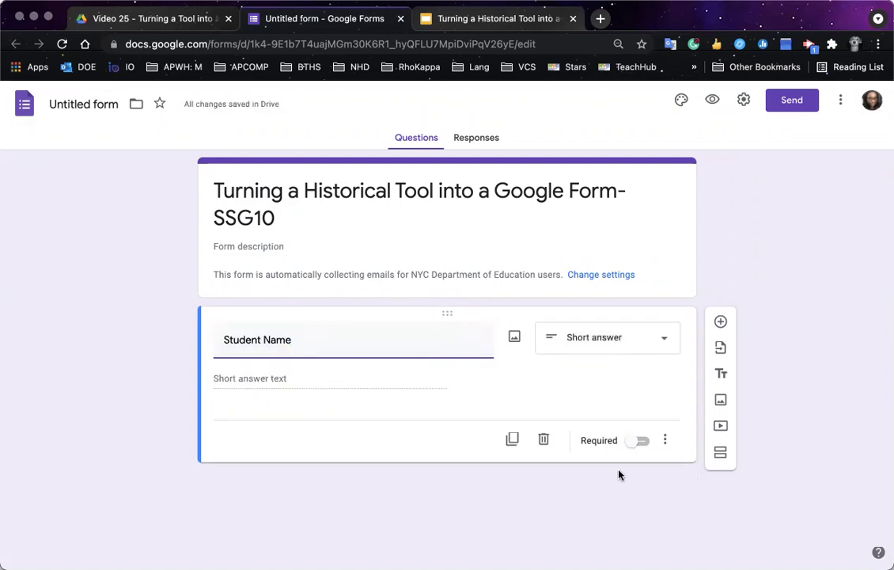
click(643, 442)
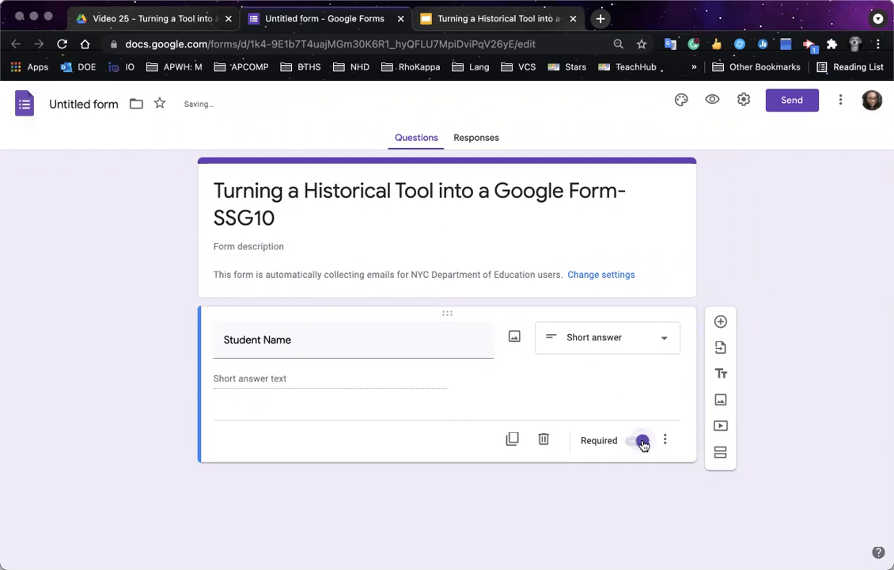
Step: Duplicate the Student Name question, retitle the copy "Period" and change its type to Multiple choice
click(512, 438)
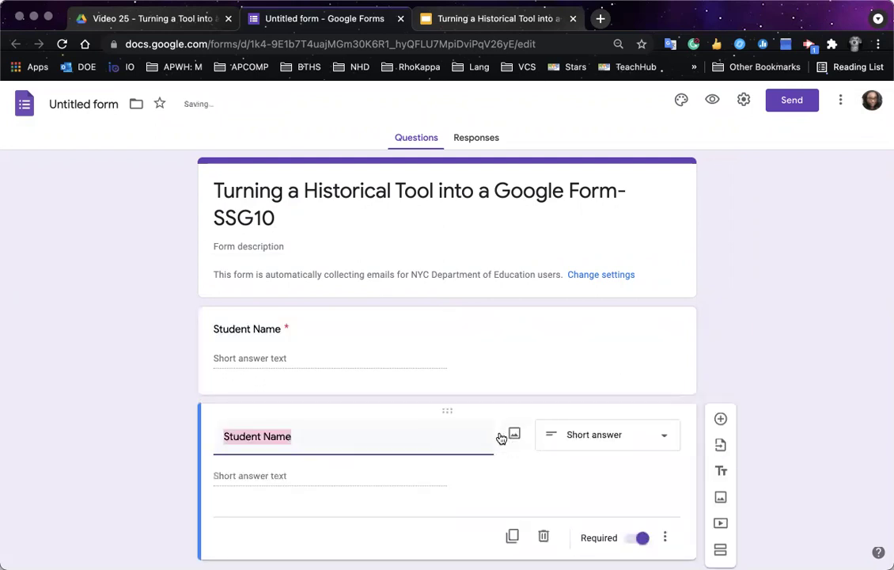
text(Pri)
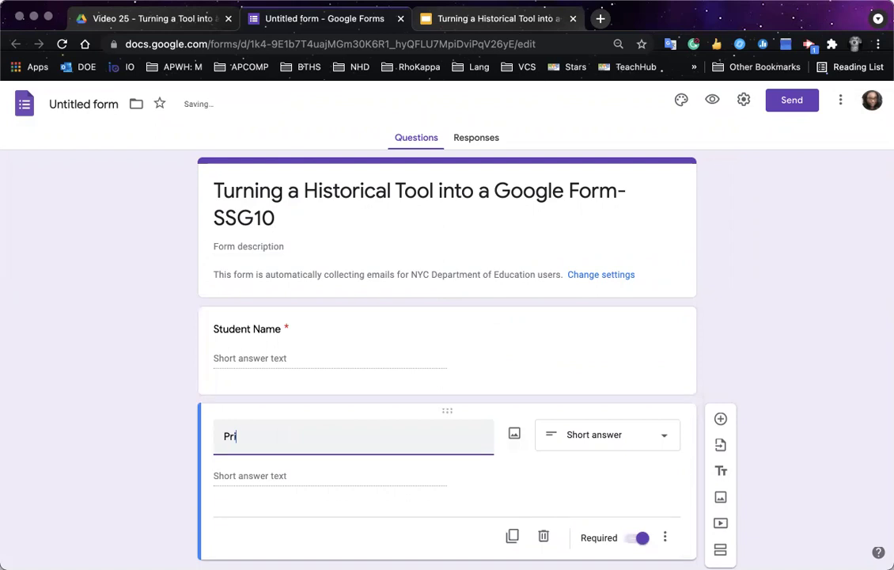
key(BackSpace)
text(eriod)
scroll(569, 439, down, 1)
click(605, 410)
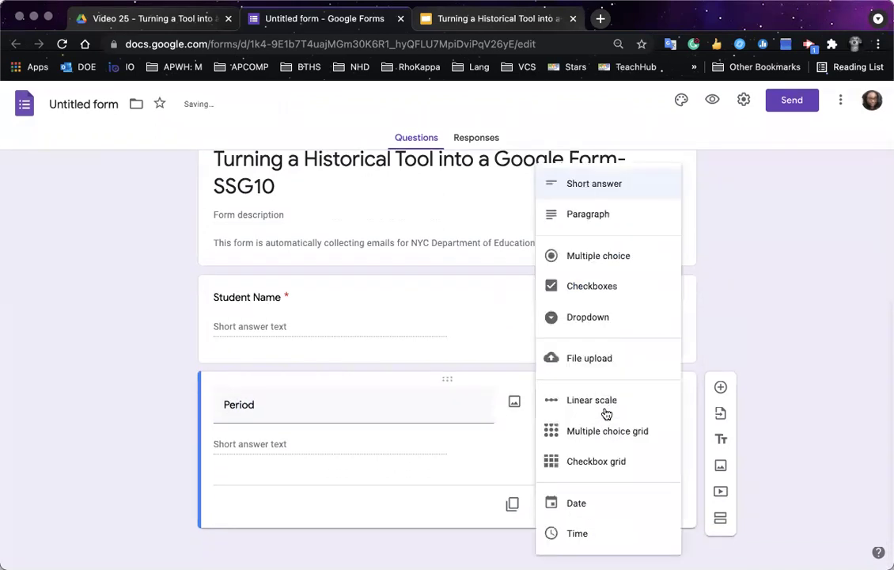
click(609, 261)
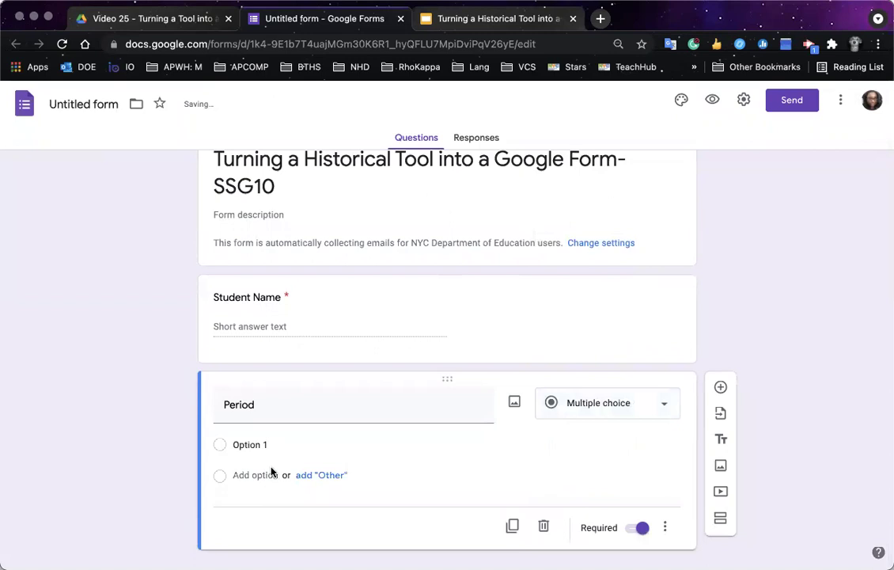
Step: Give the Period question three answer options: 1, 2 and 3
click(241, 444)
text(1)
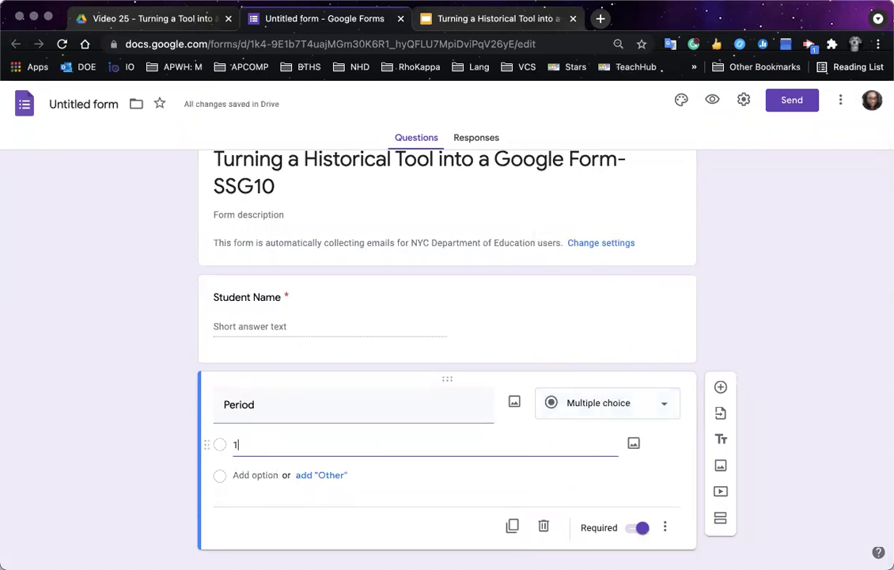
key(Return)
text(2)
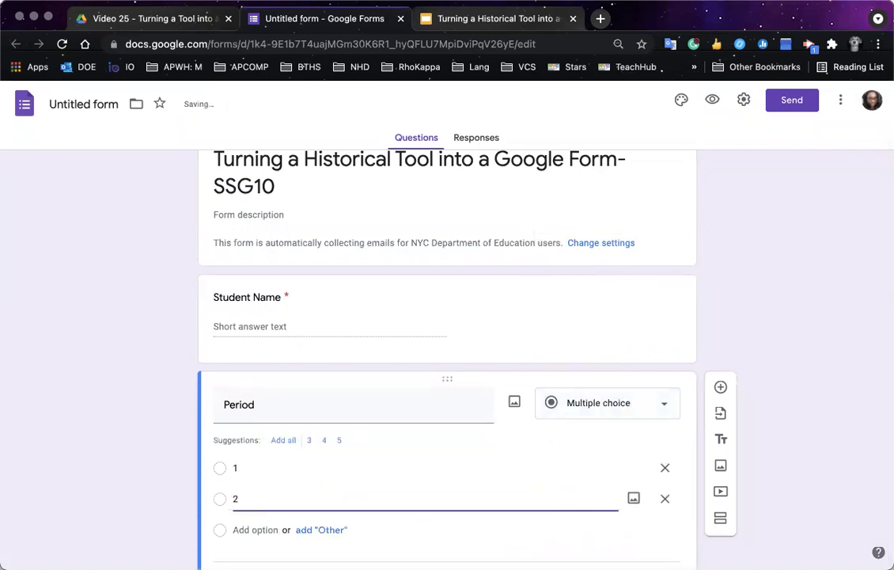
key(Return)
text(3)
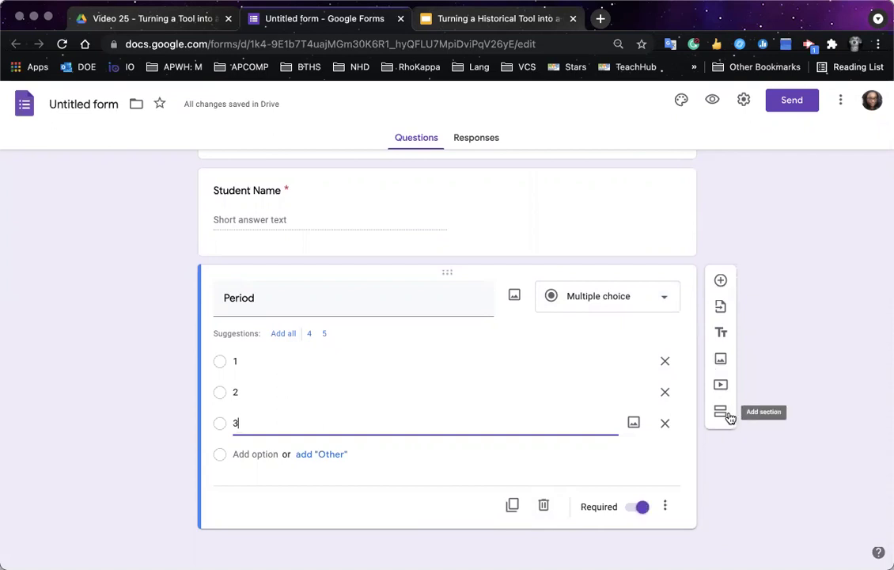
Step: Add a new section after the Period question and title it "Step 1: Observation and Sourcing"
click(730, 415)
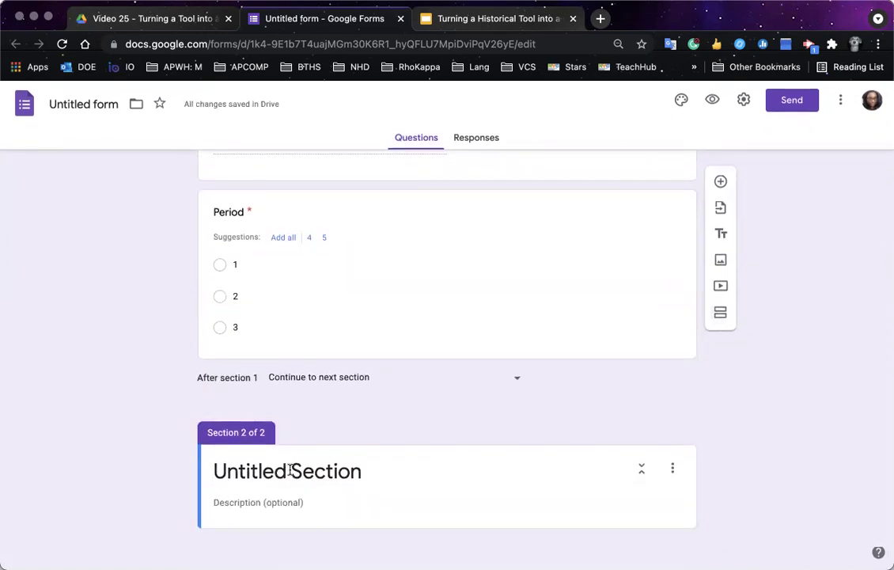
click(291, 470)
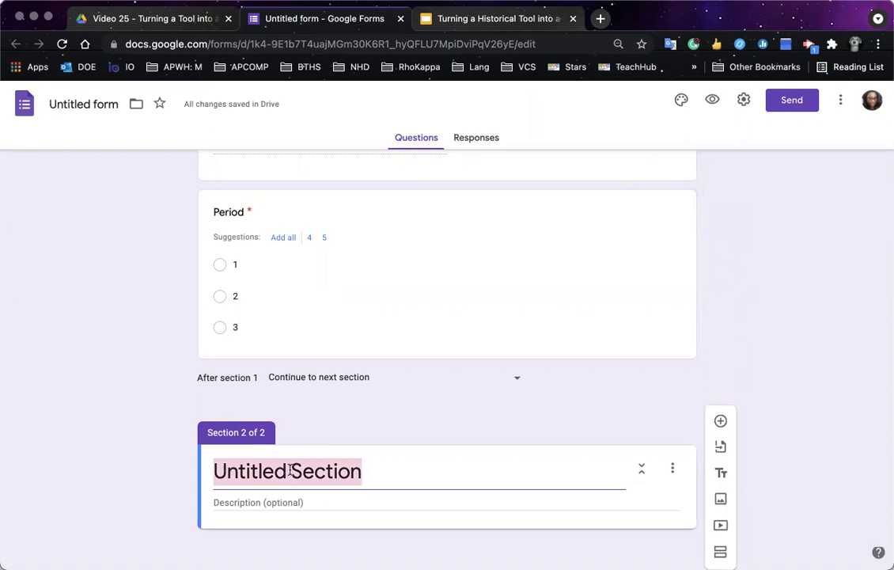
text(O)
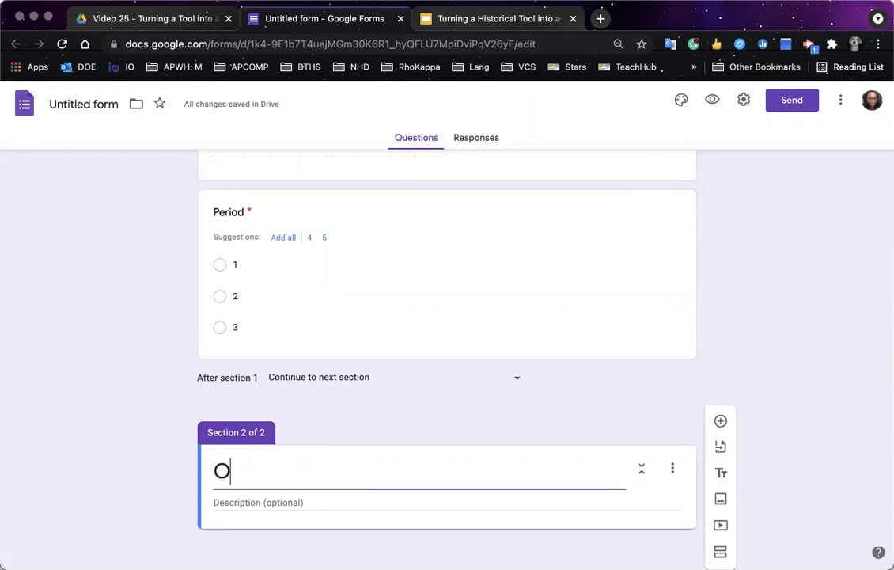
text(bserva)
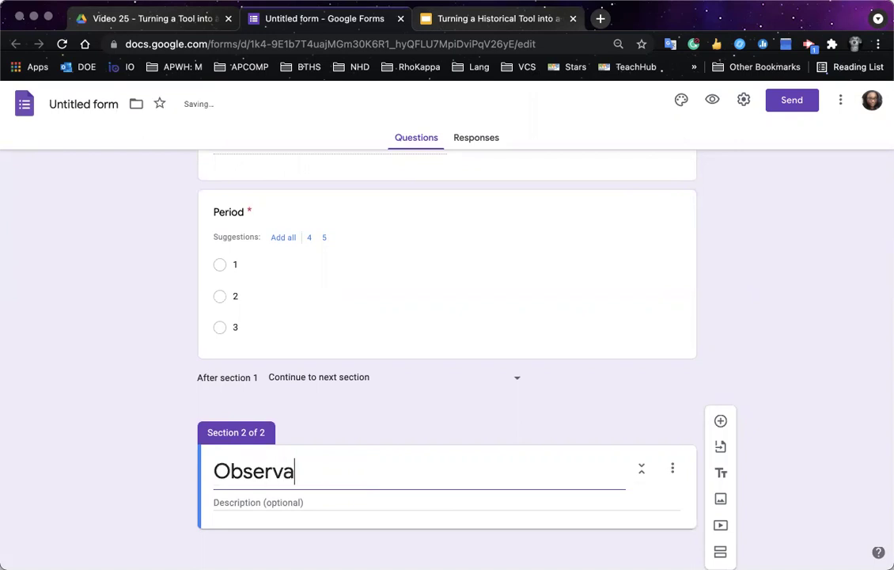
text(tion and Sourcing)
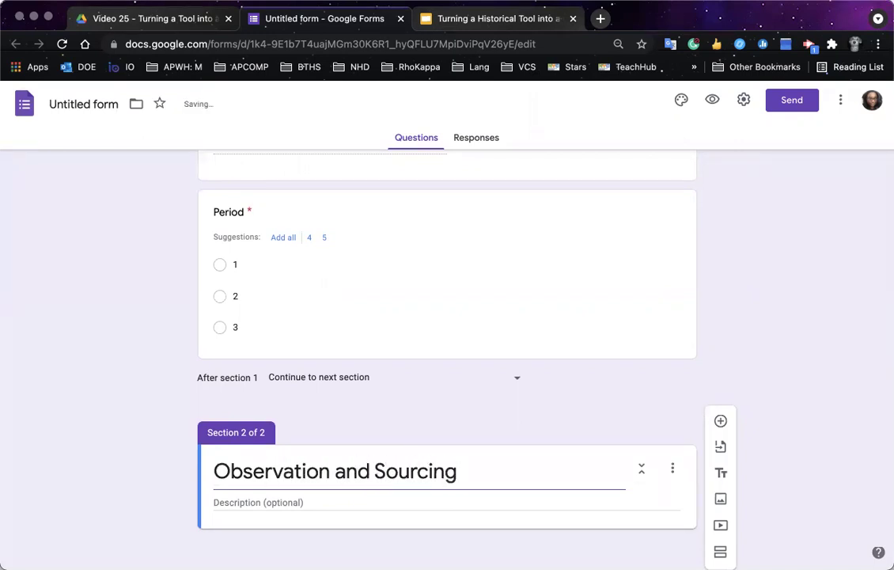
text(Step 1:)
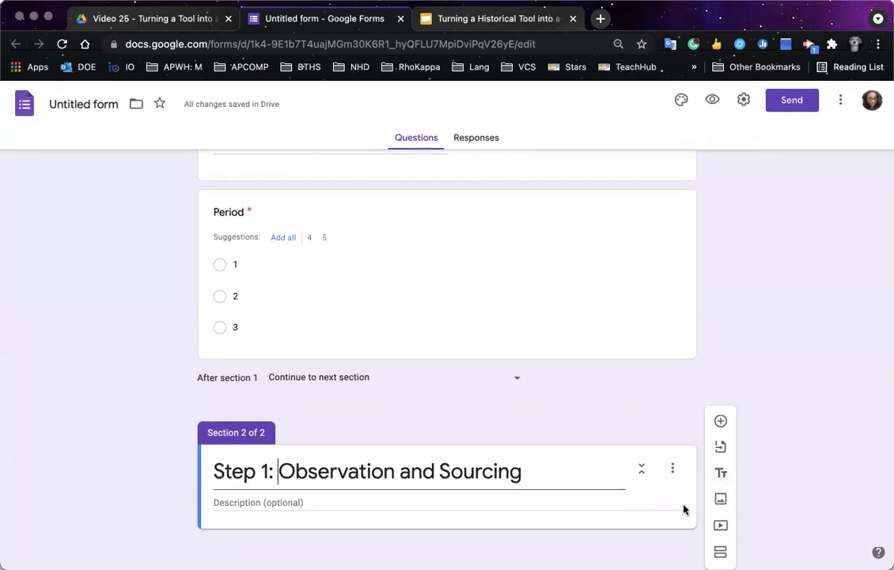
Step: Begin adding an image to the section with Google Image Search, using the painting's title copied from the Google Slides presentation as the query
click(723, 504)
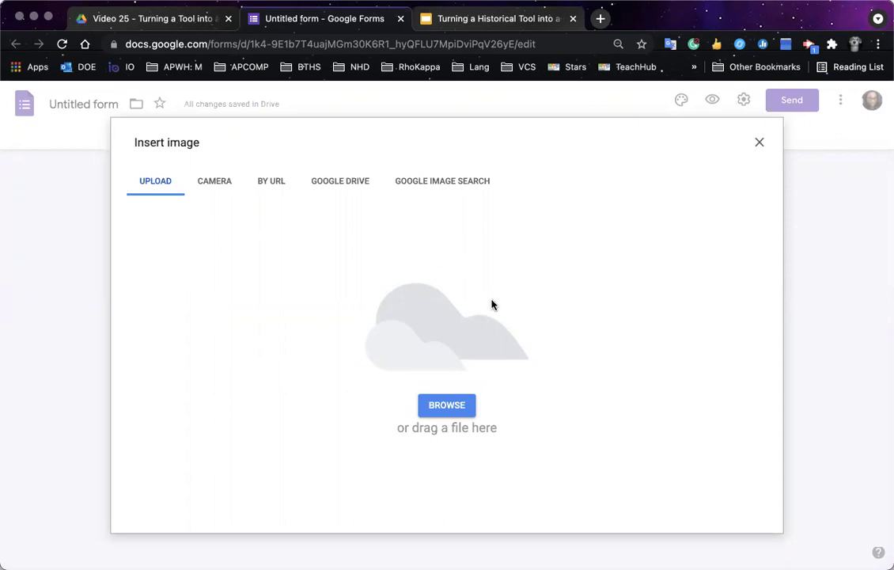
click(430, 190)
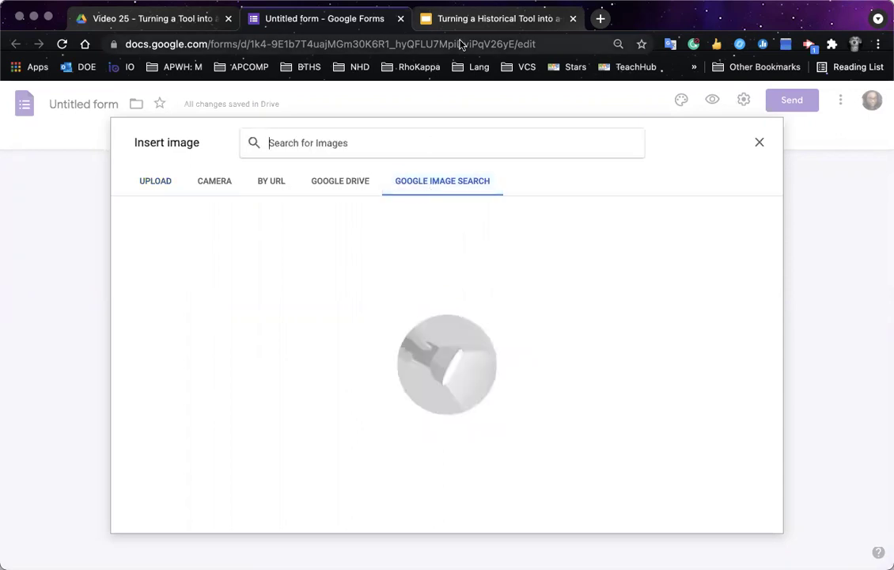
click(422, 19)
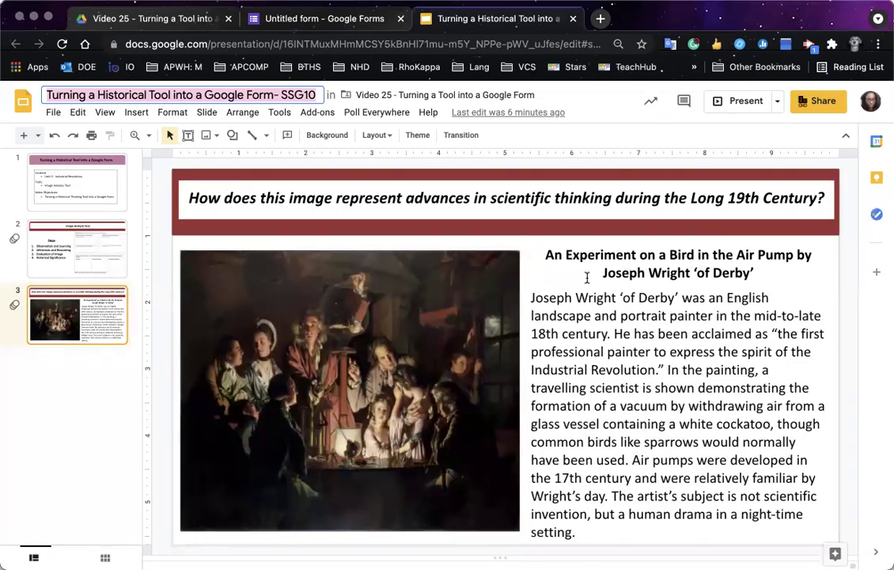
click(704, 270)
triple_click(753, 270)
key(super+c)
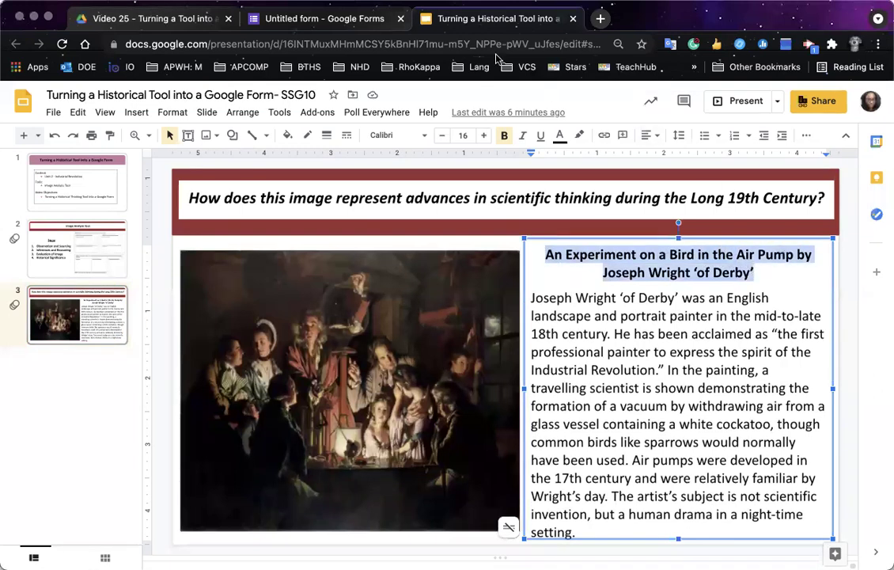
click(356, 23)
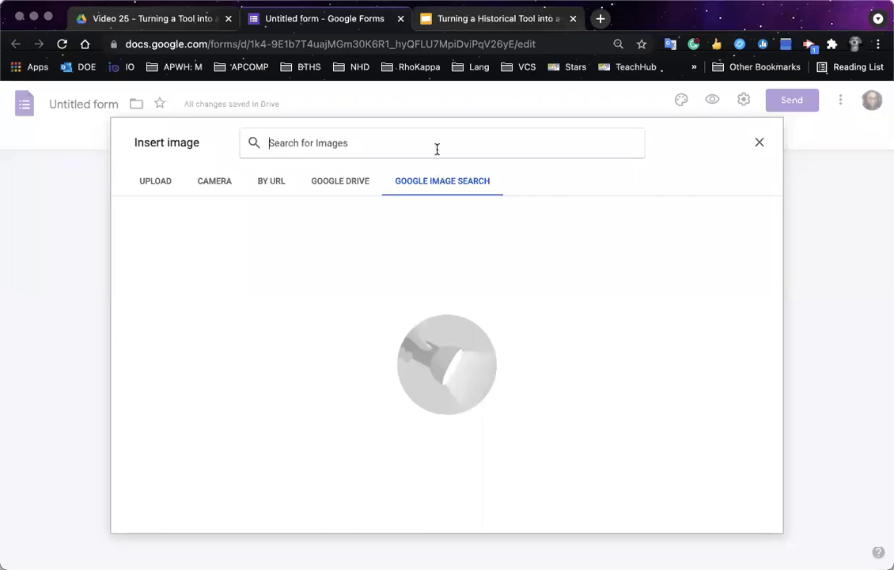
key(super+v)
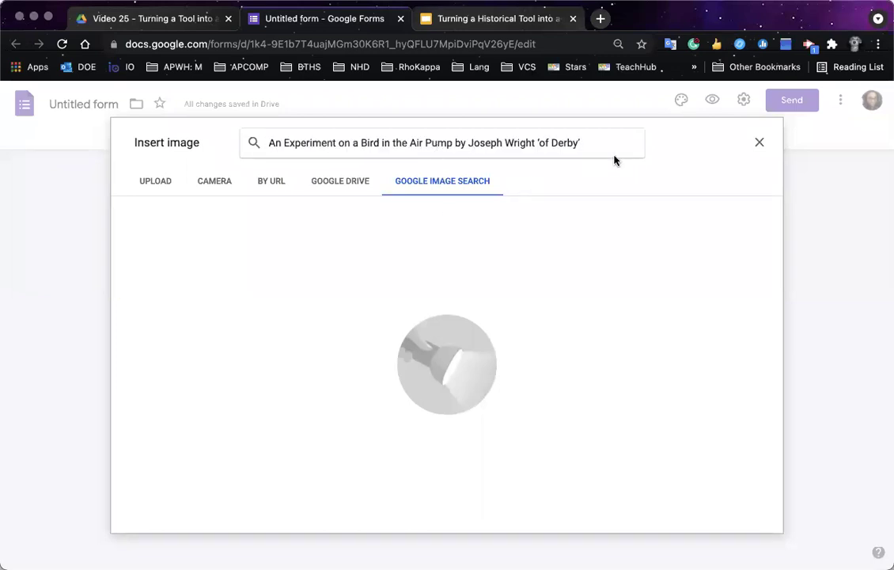
key(Return)
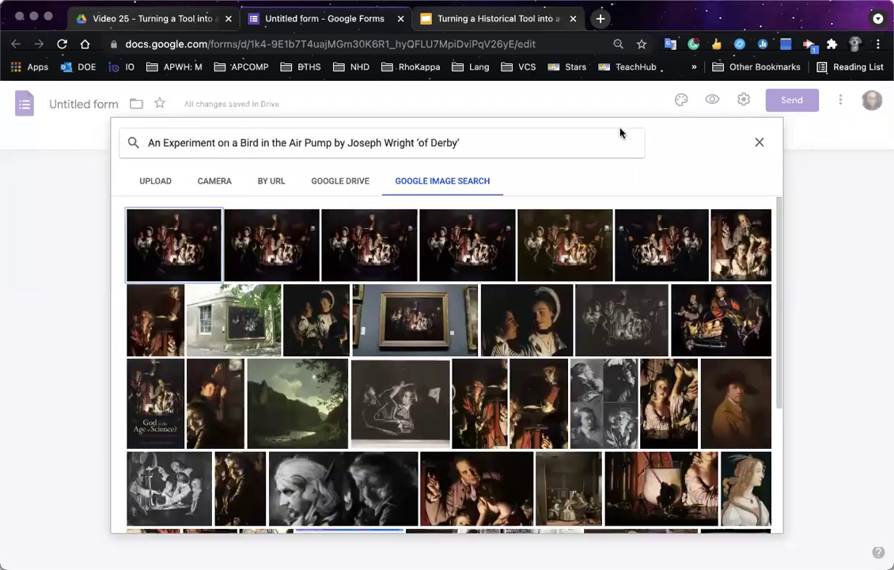
Step: Insert the fifth painting result into the form and title it "An Experiment on a Bird in the Air Pump by Joseph Wright 'of Derby'"
click(573, 251)
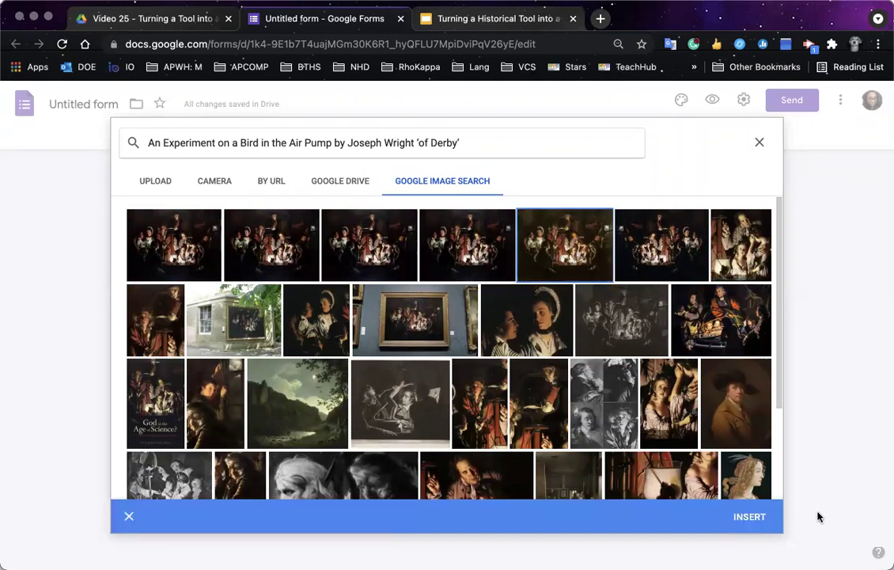
click(754, 519)
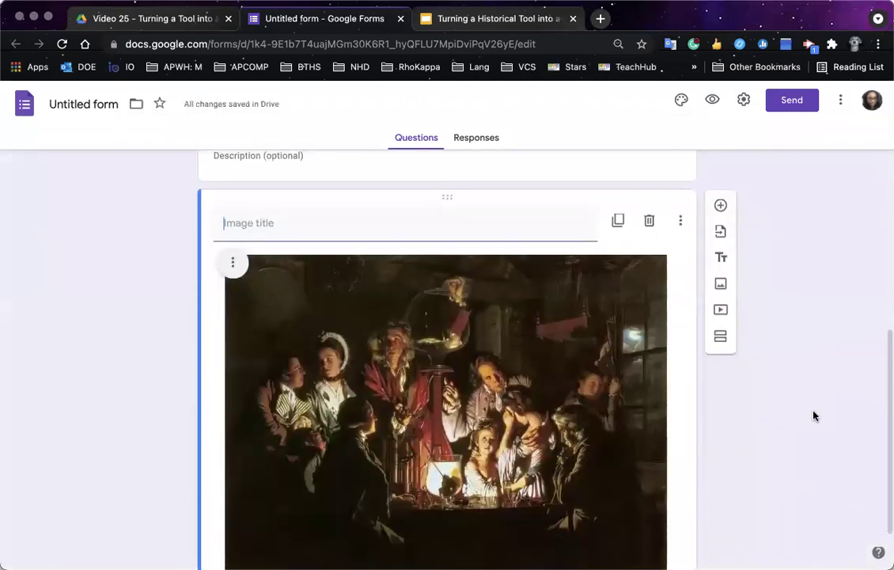
key(super+v)
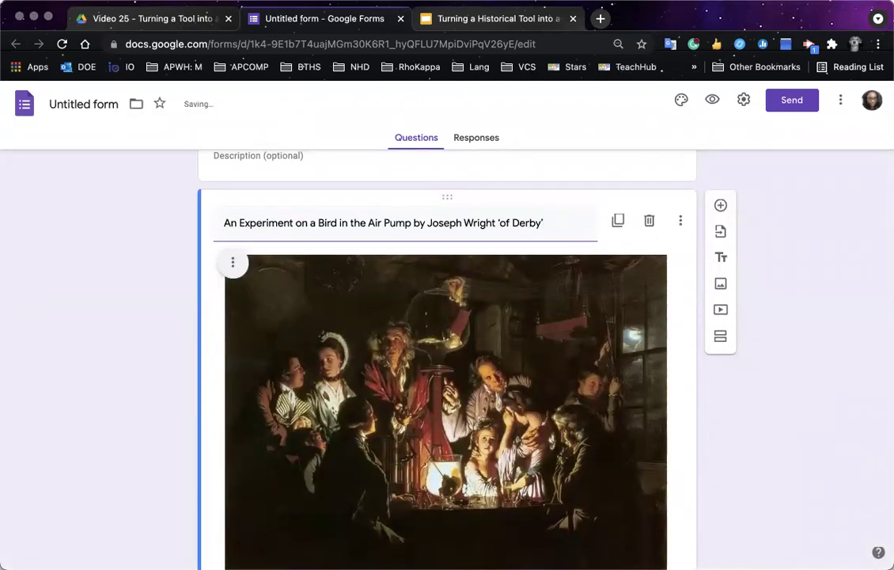
Step: Add a title and description block below the image, with the background paragraph copied from the painting's slide in Google Slides as its title
scroll(870, 435, down, 2)
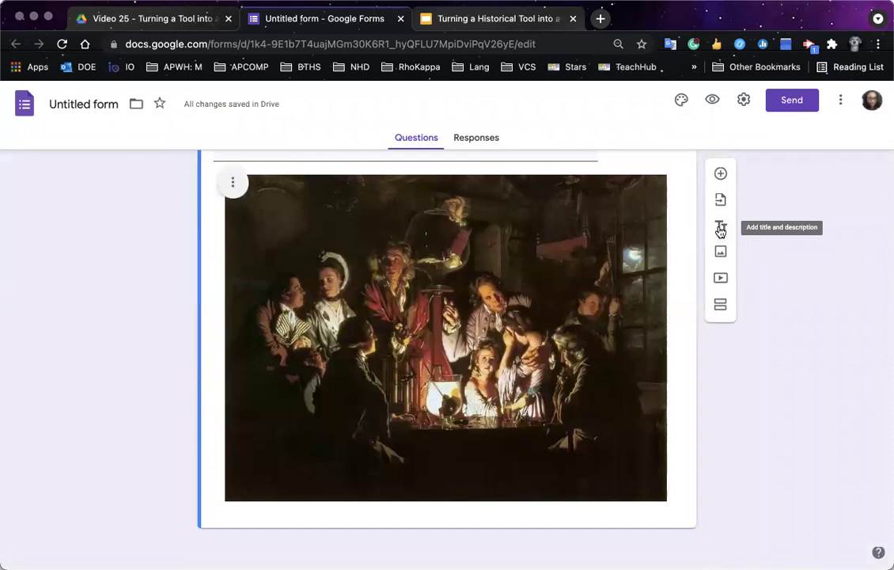
click(721, 231)
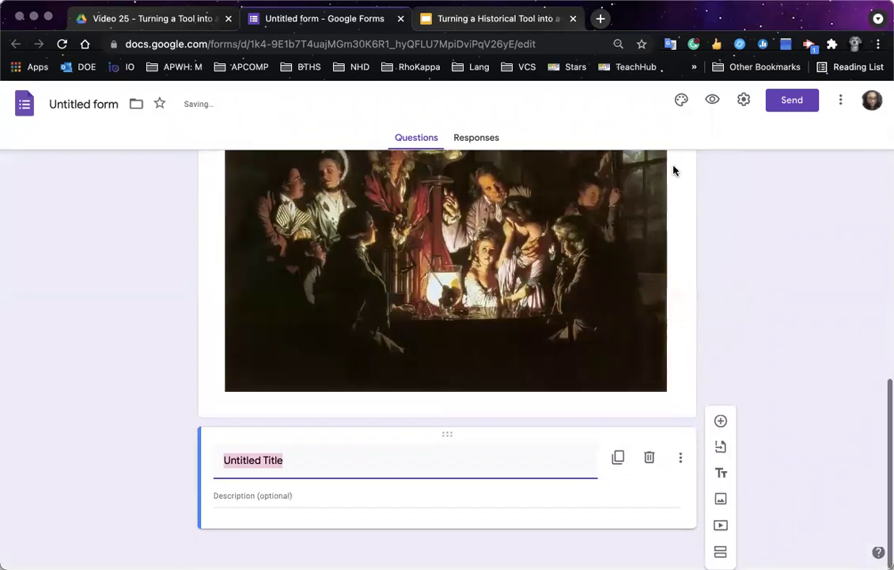
click(497, 19)
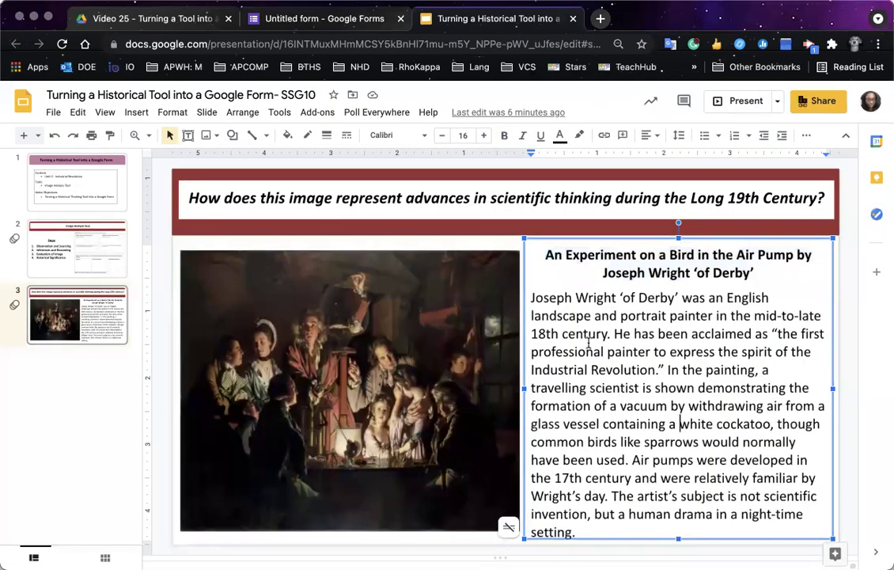
drag(531, 299, 630, 526)
key(super+c)
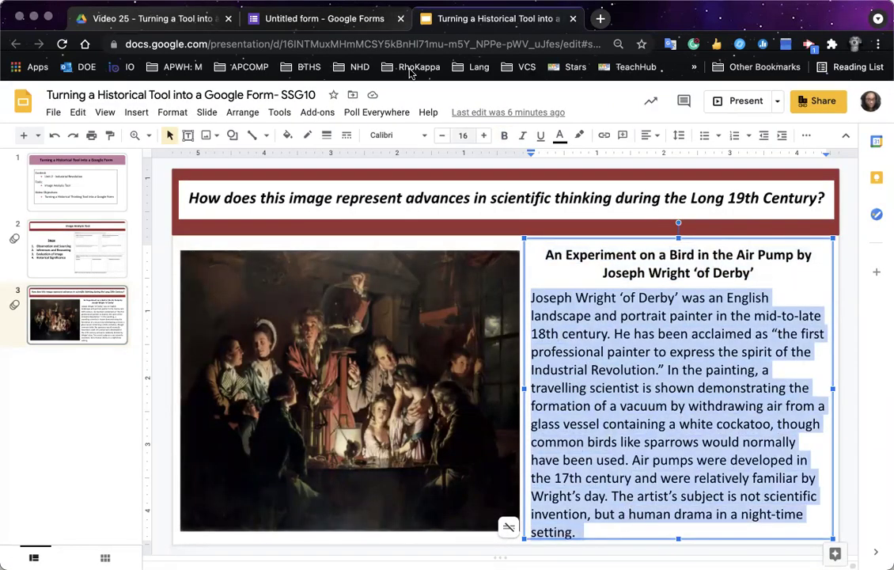
click(299, 20)
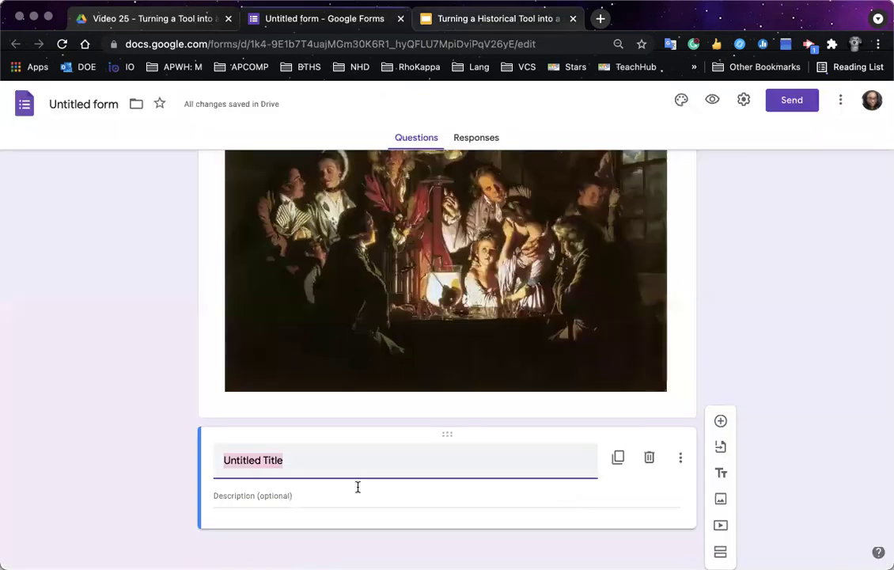
key(super+v)
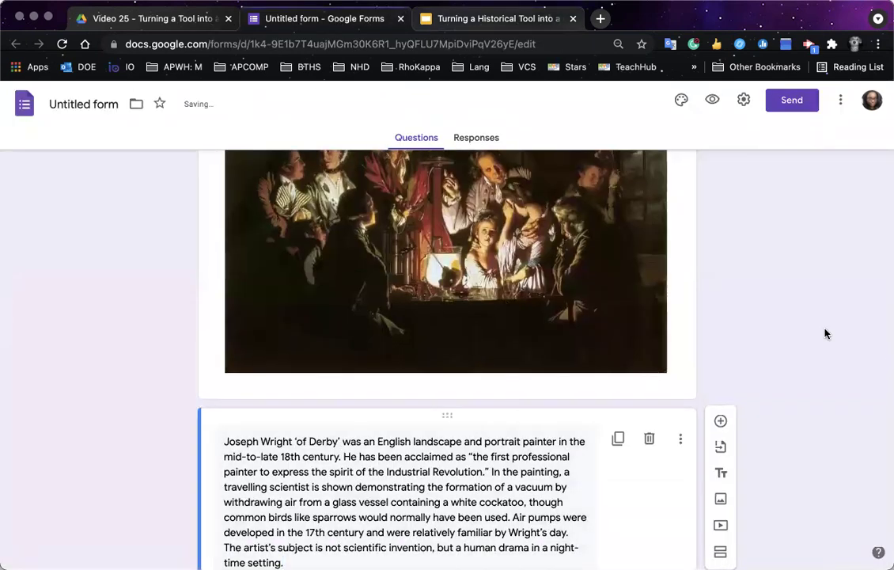
Step: Retitle section 2 as "Image Analysis"
scroll(826, 334, up, 5)
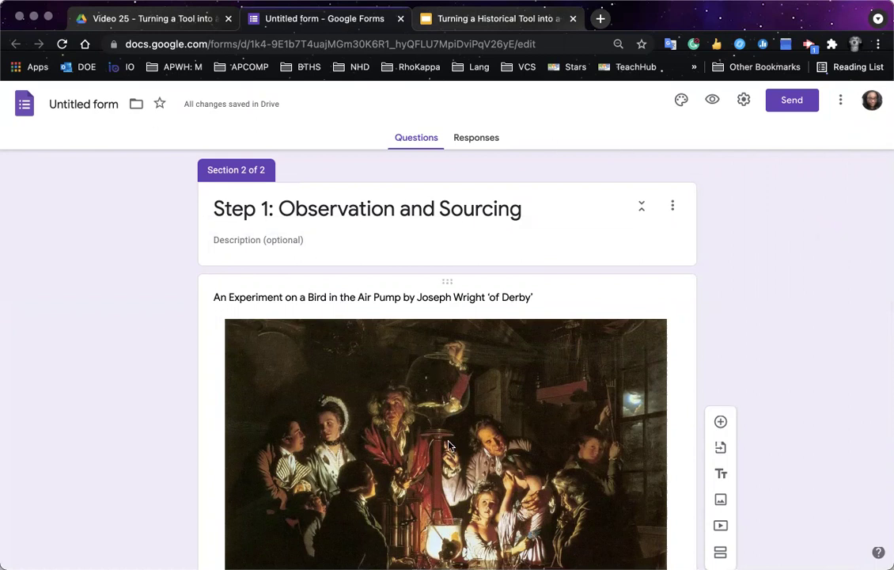
triple_click(407, 211)
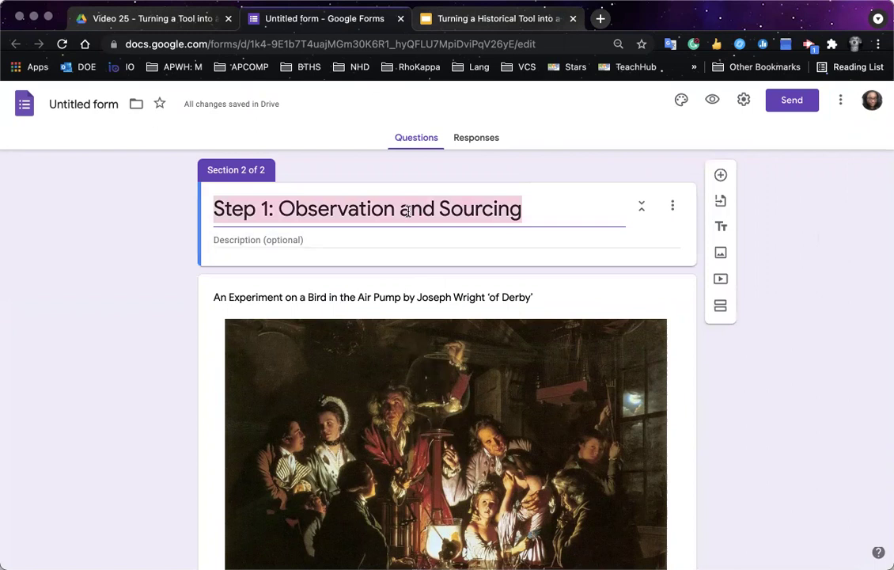
text(Ima)
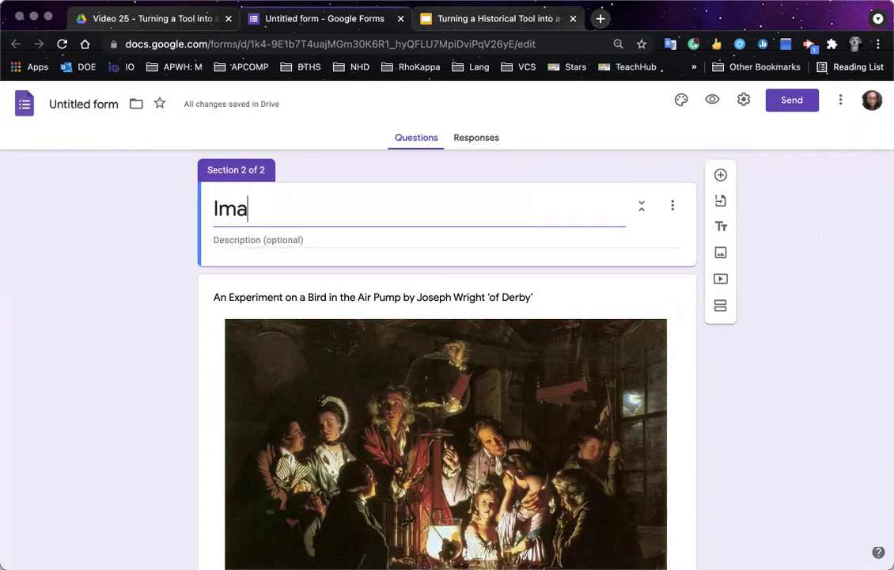
text(ge Analysis)
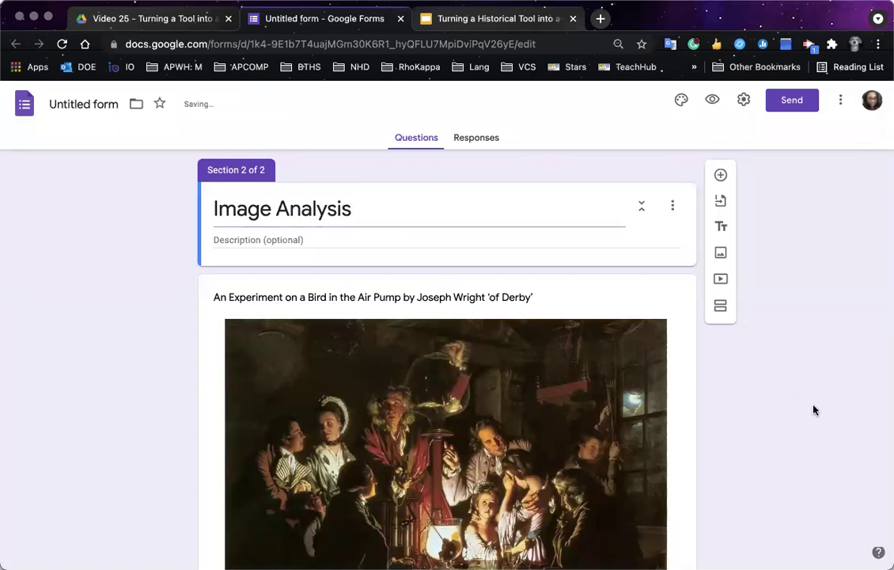
Step: Add a title and description block below the background paragraph, titled "Step 1: Observation and Sourcing"
scroll(810, 409, down, 2)
scroll(811, 409, down, 5)
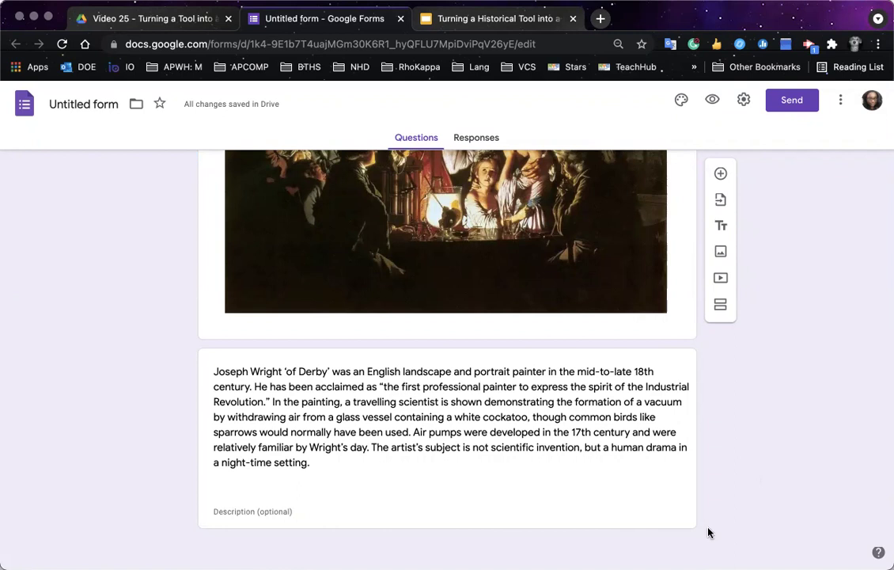
click(664, 512)
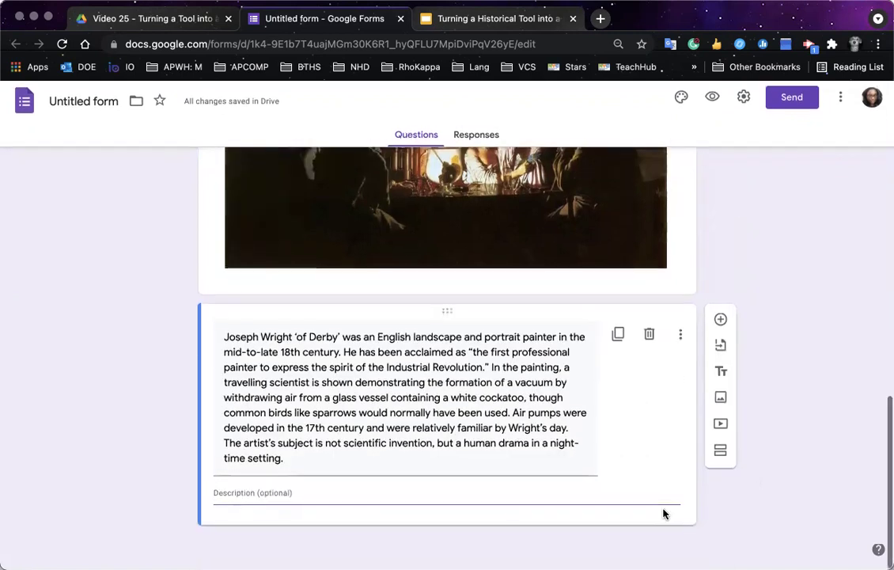
click(721, 374)
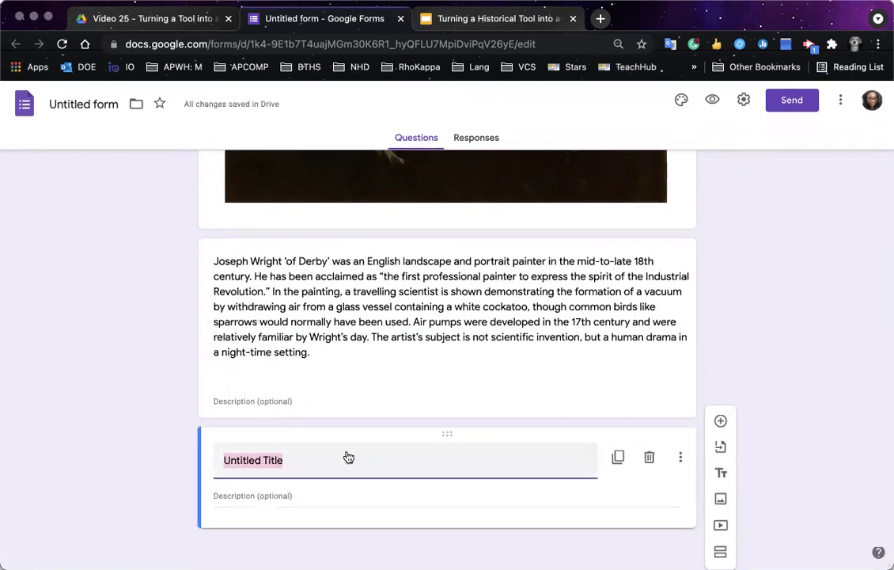
text(Step 1)
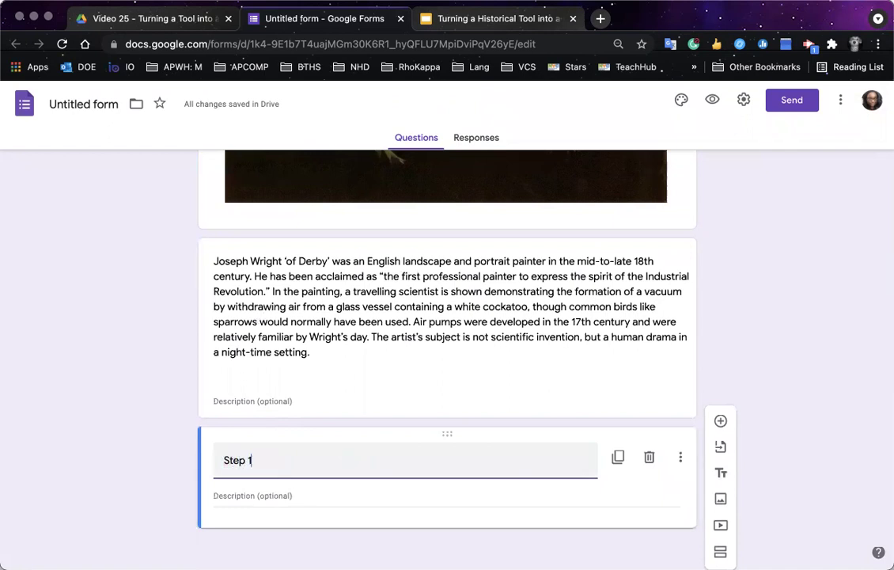
text(: Observation and Sourcing)
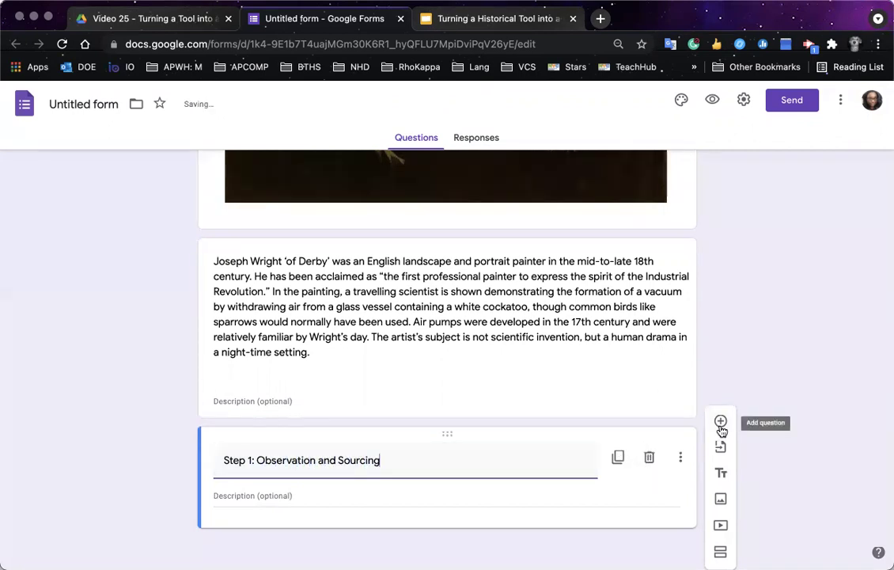
Step: Add a question below the Step 1 heading reading "What do you see in the image above?"
click(721, 424)
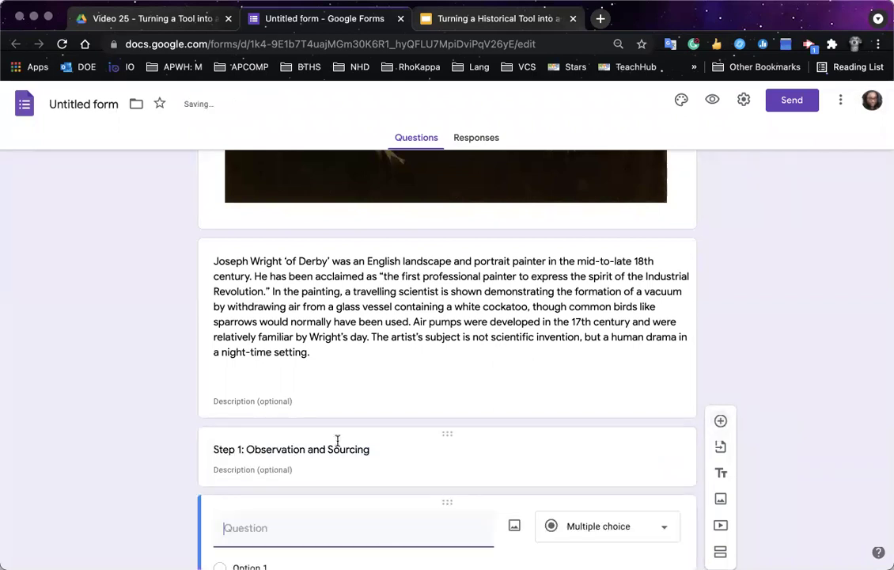
scroll(156, 500, down, 2)
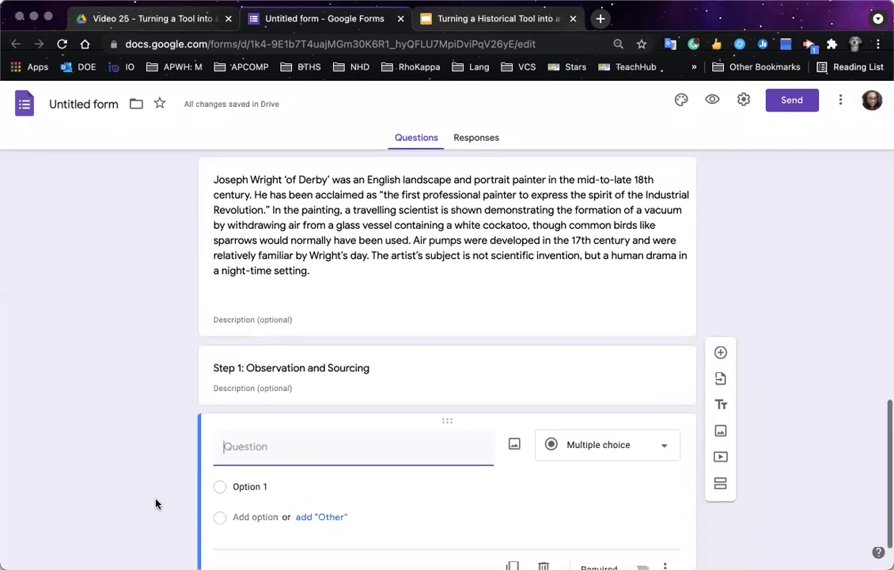
scroll(156, 503, down, 1)
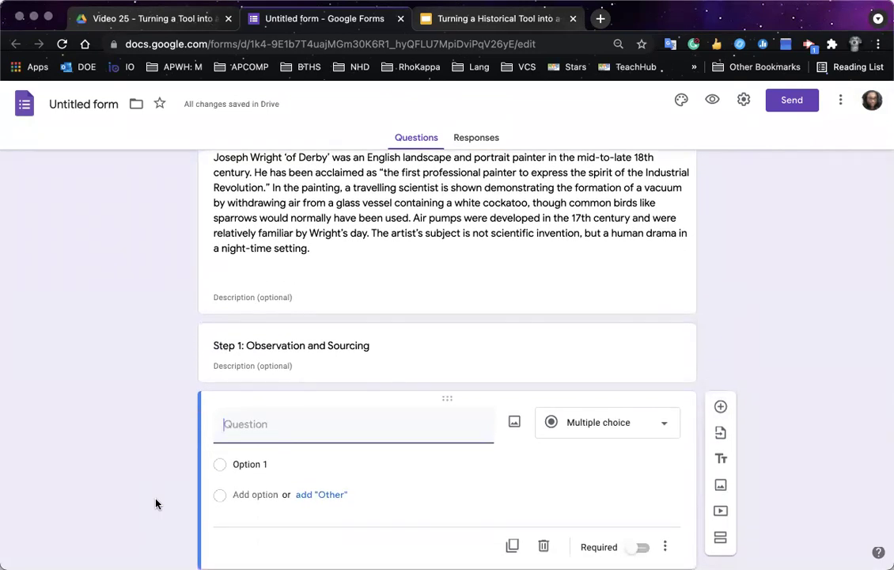
text(What dod yo)
key(BackSpace)
key(BackSpace)
key(BackSpace)
text(you see)
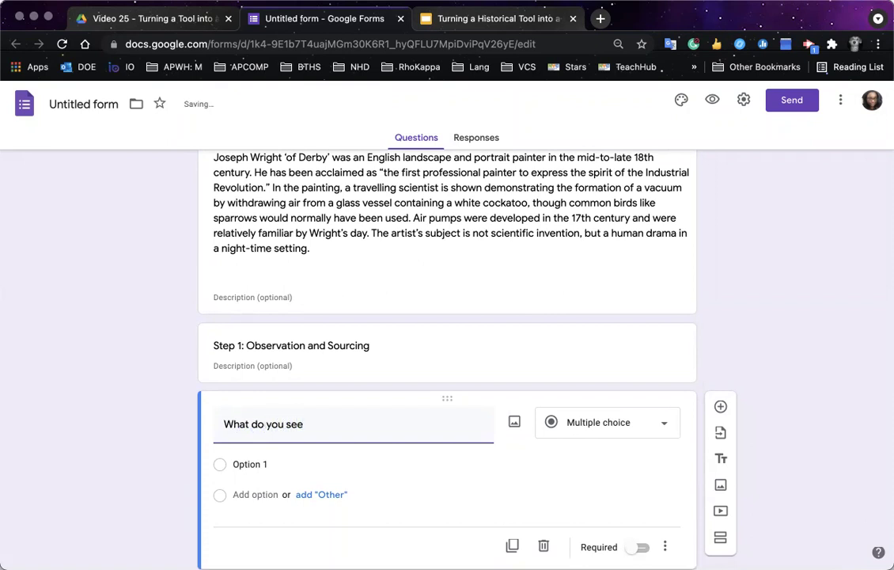
text( in the image above?)
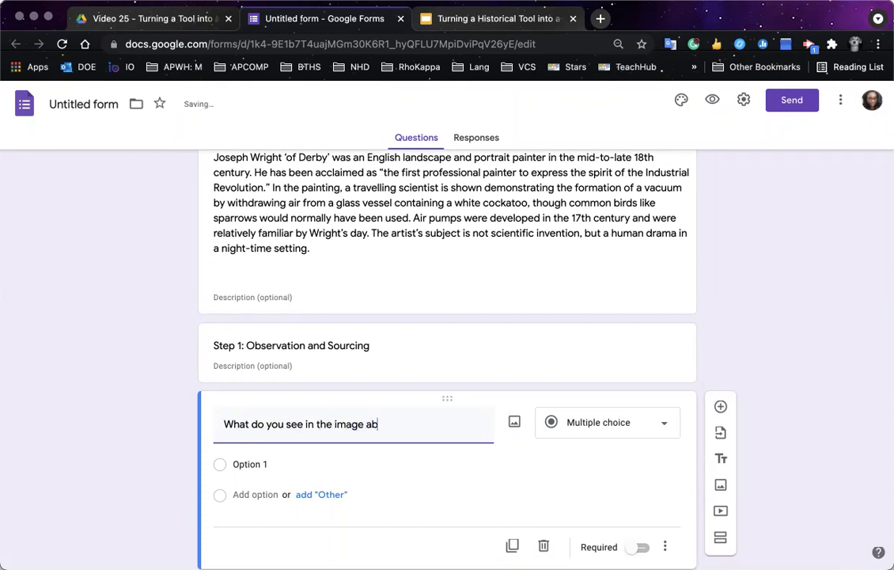
Step: Set the "What do you see in the image above?" question to Paragraph type and make it required
click(577, 426)
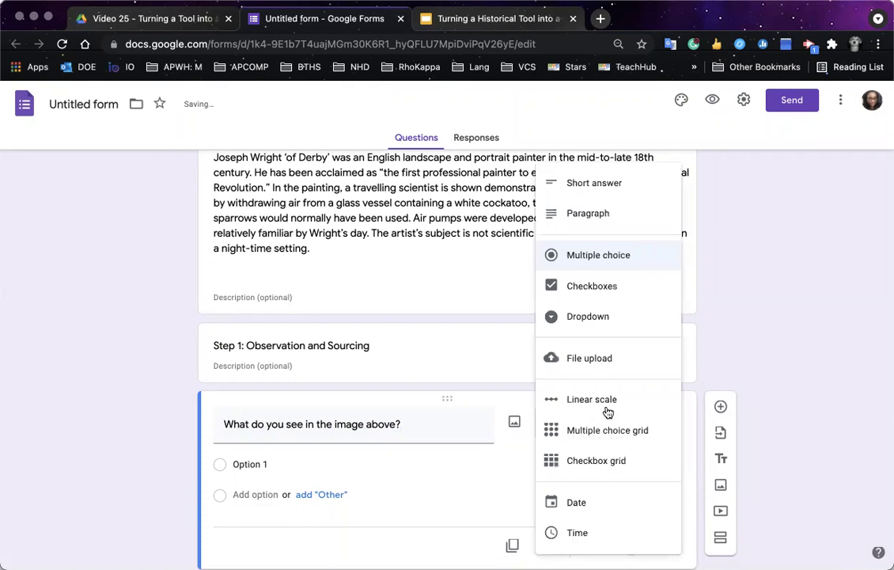
click(622, 211)
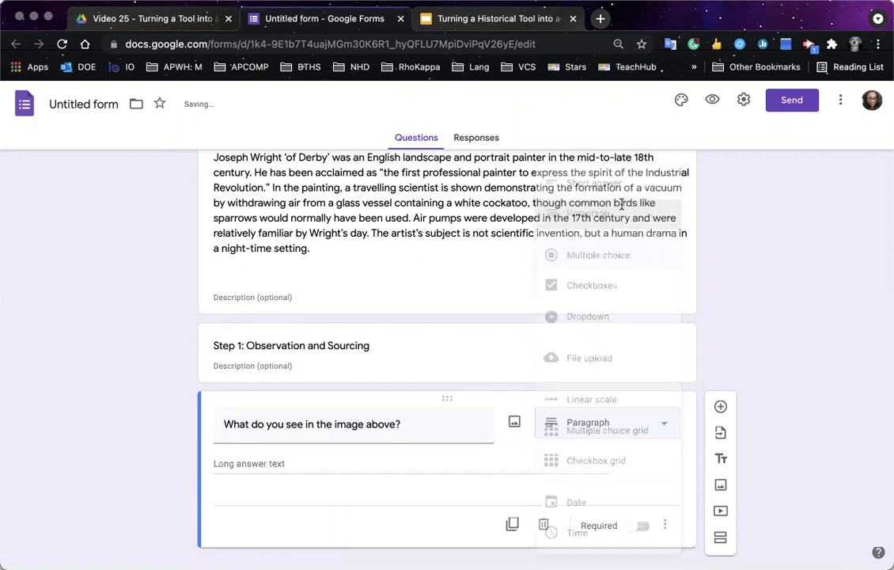
scroll(661, 295, down, 1)
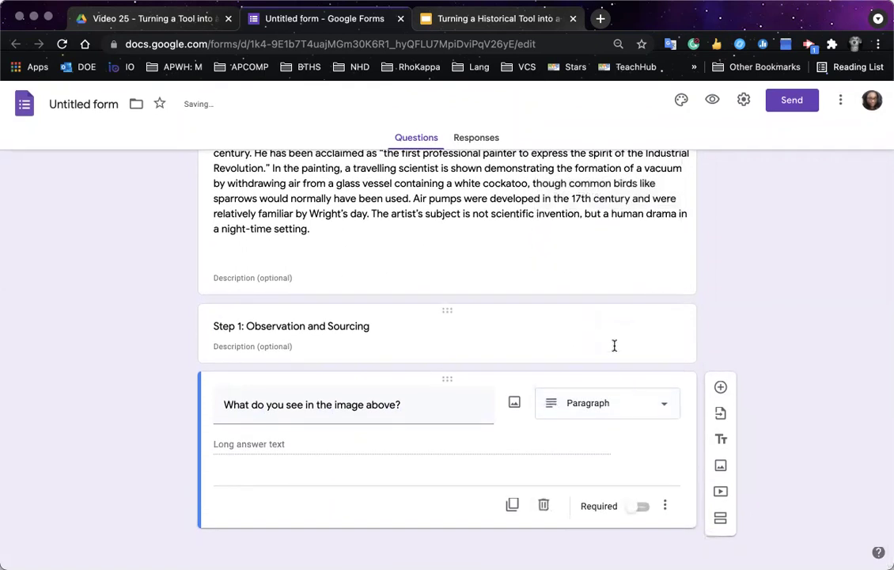
click(634, 519)
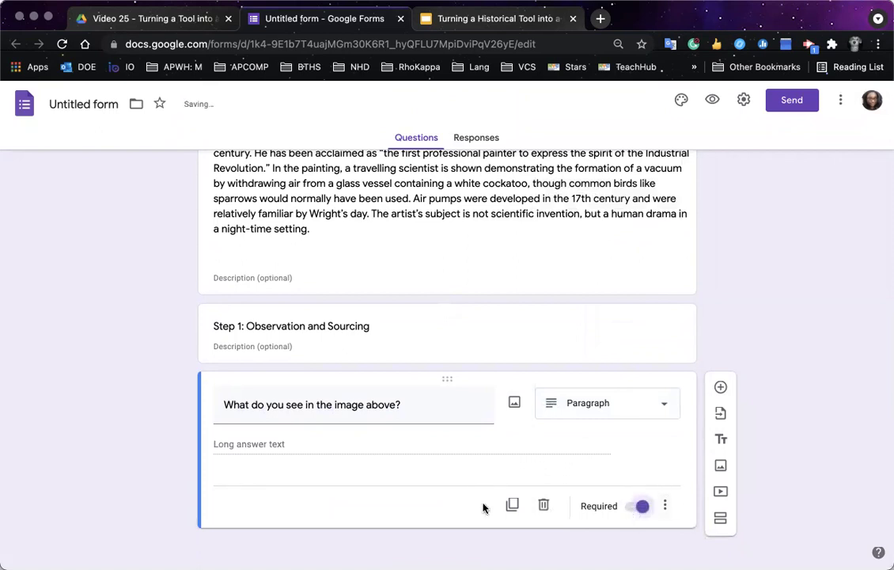
Step: Duplicate the question and reword the copy as "What information is provided in the title, citation, and context? Why might this be important?"
click(512, 504)
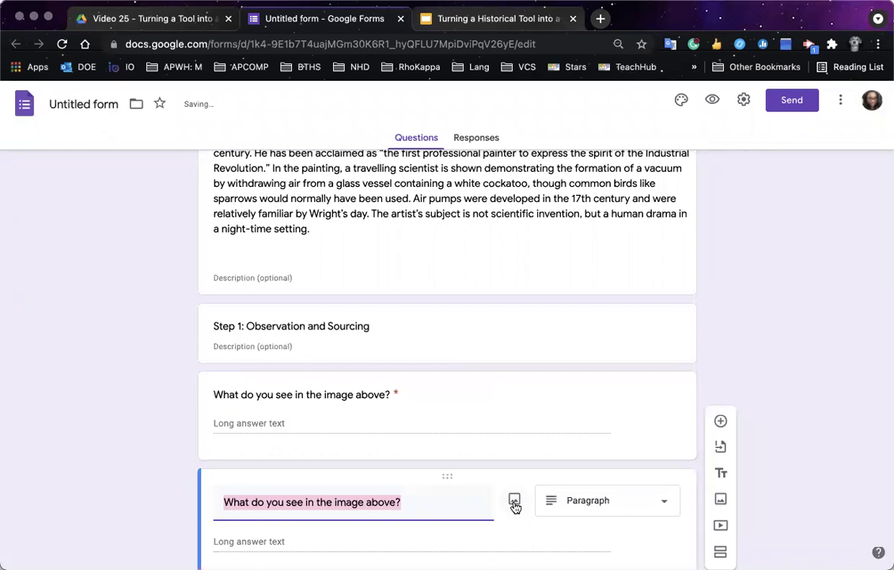
text(What information is pr)
key(BackSpace)
text(rov)
text(ded in t)
key(BackSpace)
key(BackSpace)
key(BackSpace)
key(BackSpace)
key(BackSpace)
key(BackSpace)
key(BackSpace)
key(BackSpace)
text(ided in the title, citation, and conte)
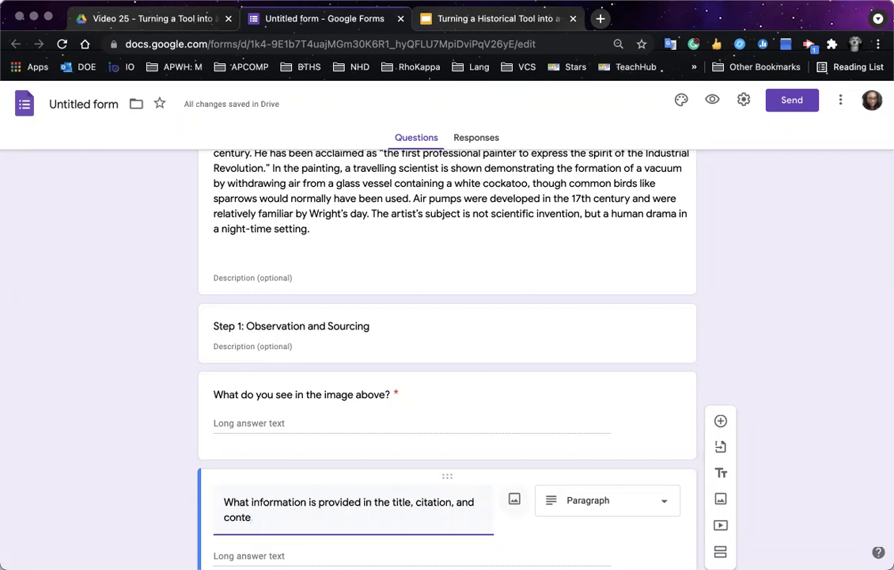
text(xt)
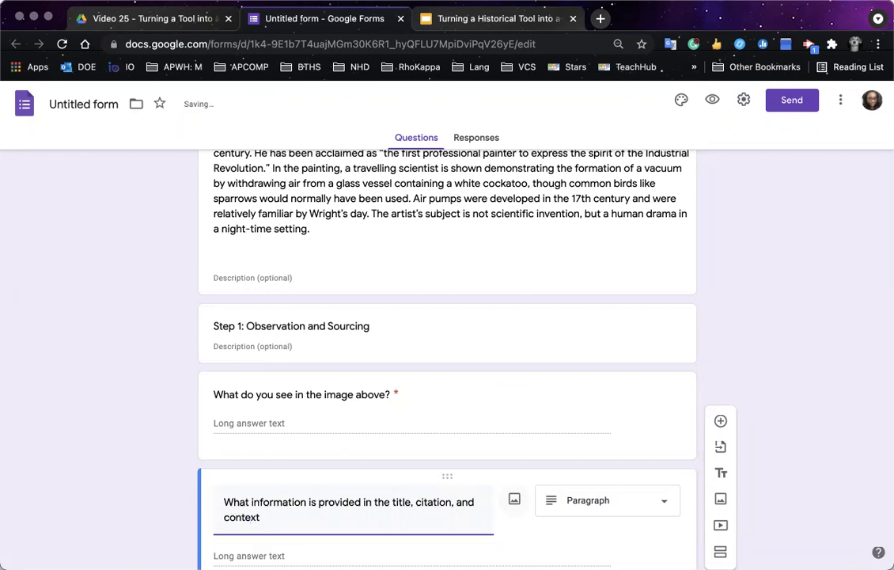
text(? Why might this )
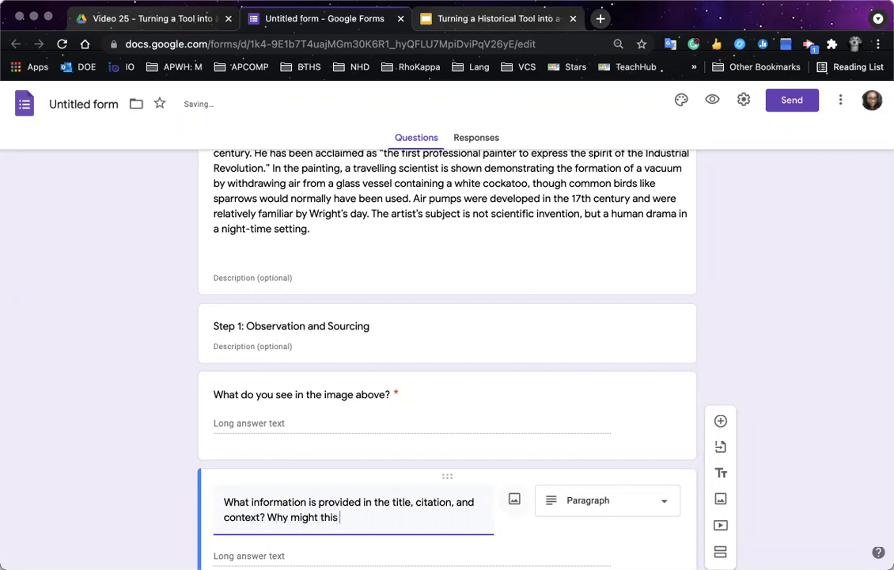
text(be imporant)
key(BackSpace)
key(BackSpace)
text(tn)
key(BackSpace)
text(nt?)
Step: Add a title and description block after the second Step 1 question, titled "Step 2: Inference and Reasoning"
scroll(514, 494, down, 3)
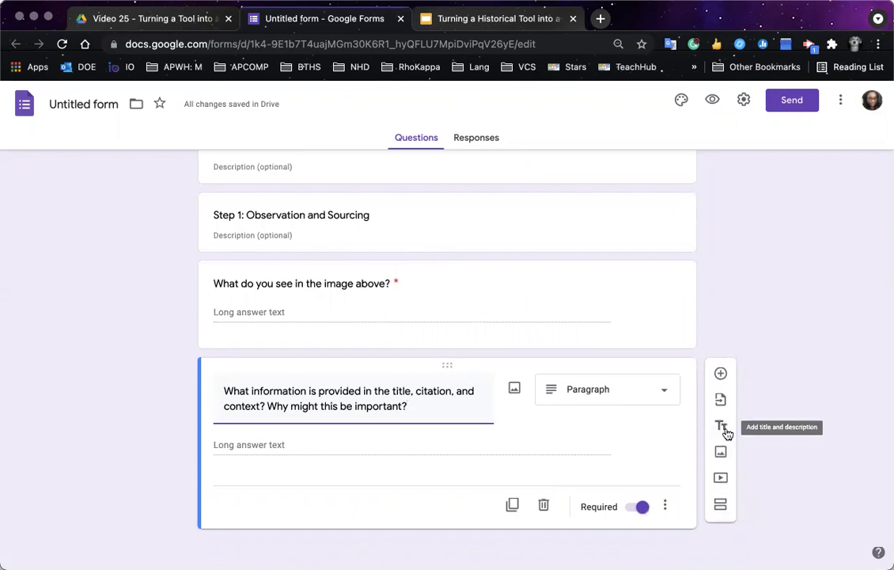
scroll(758, 337, up, 10)
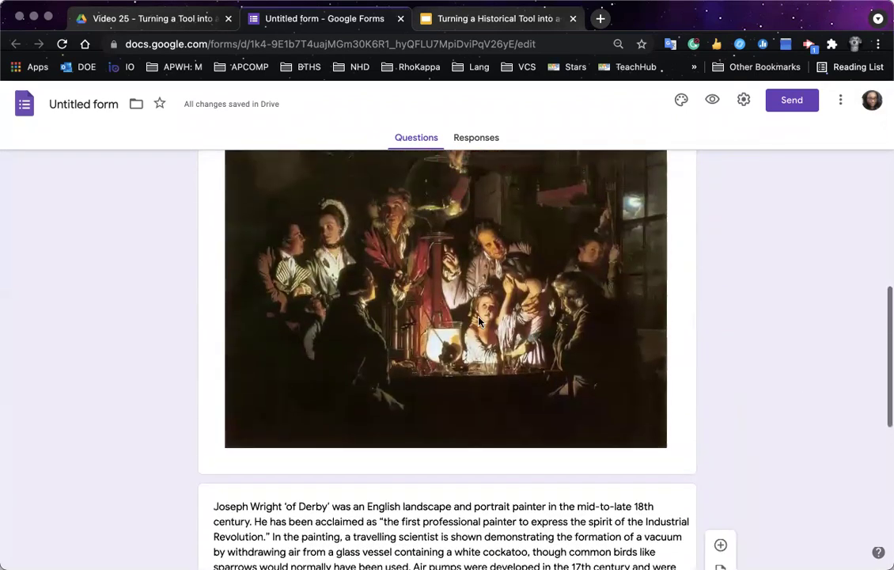
scroll(750, 407, down, 10)
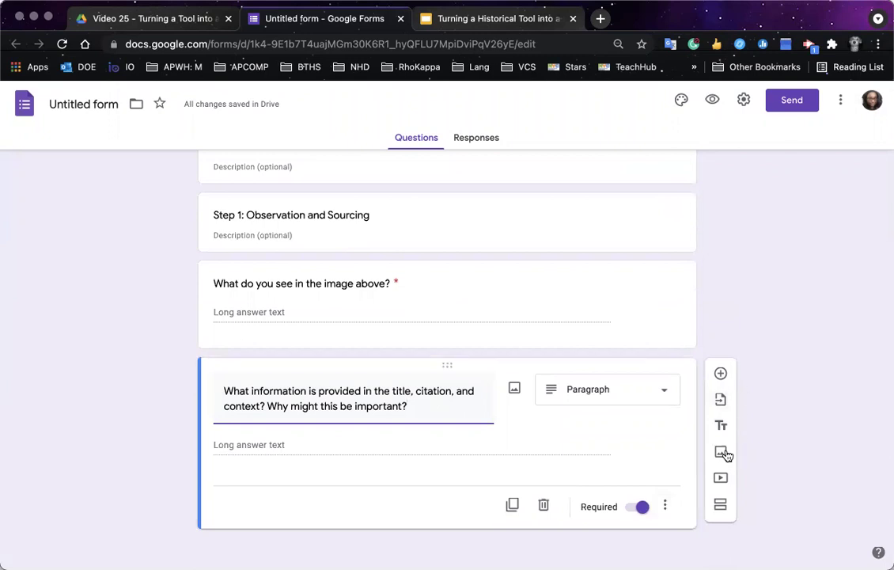
click(725, 428)
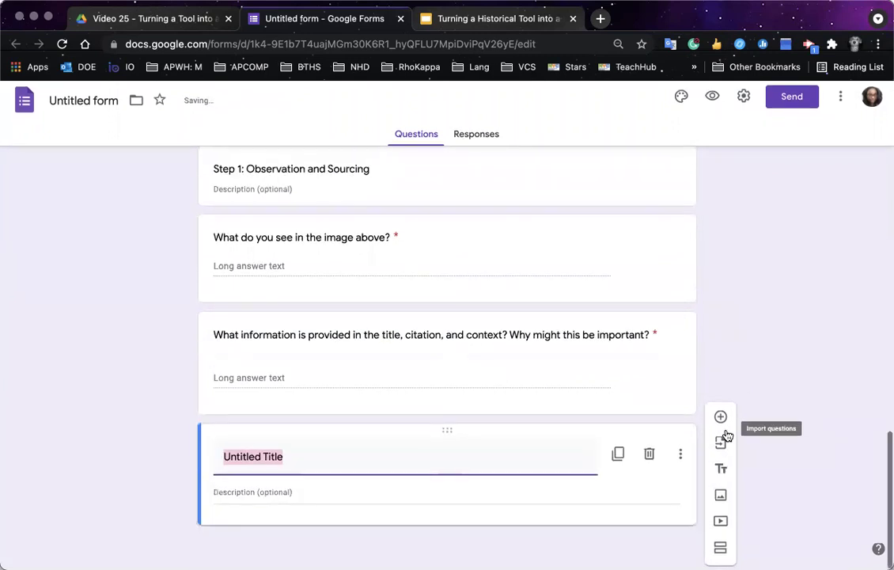
text(Step)
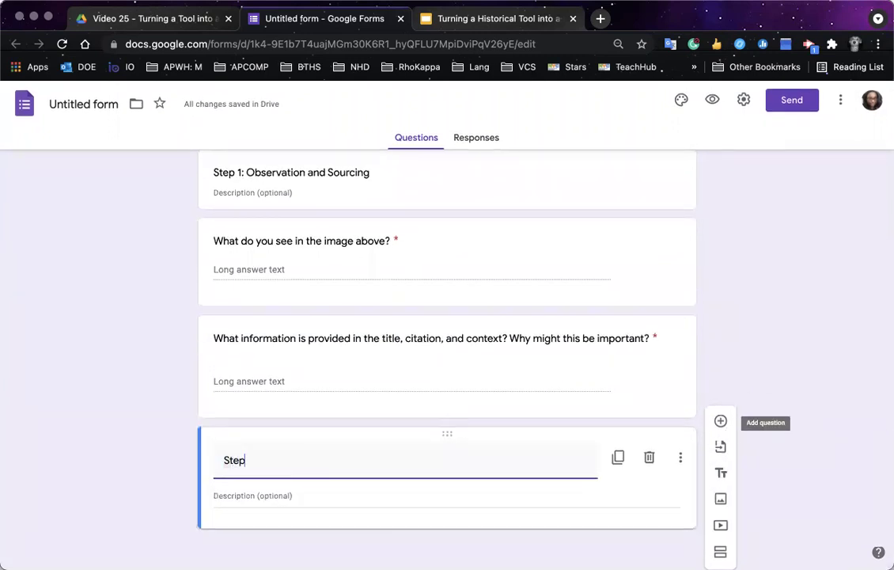
text( 2:)
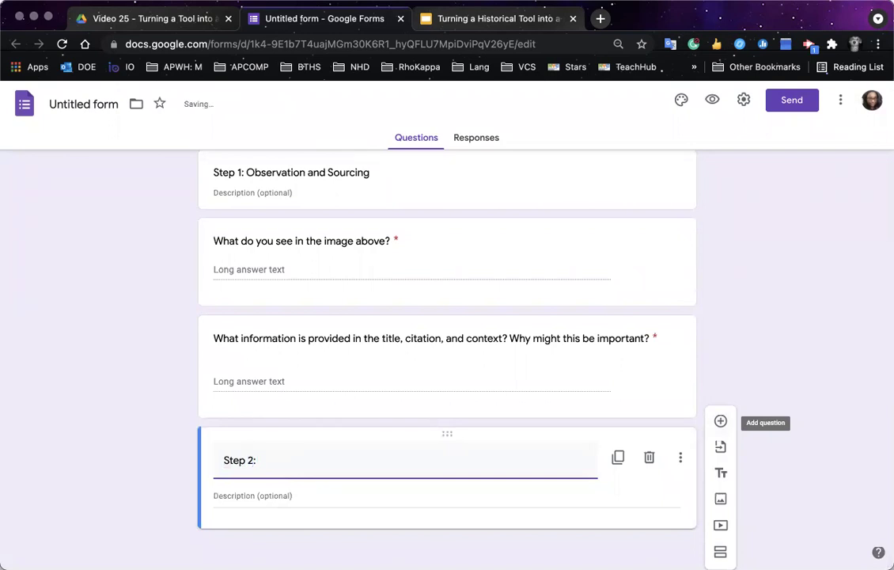
text( Inference)
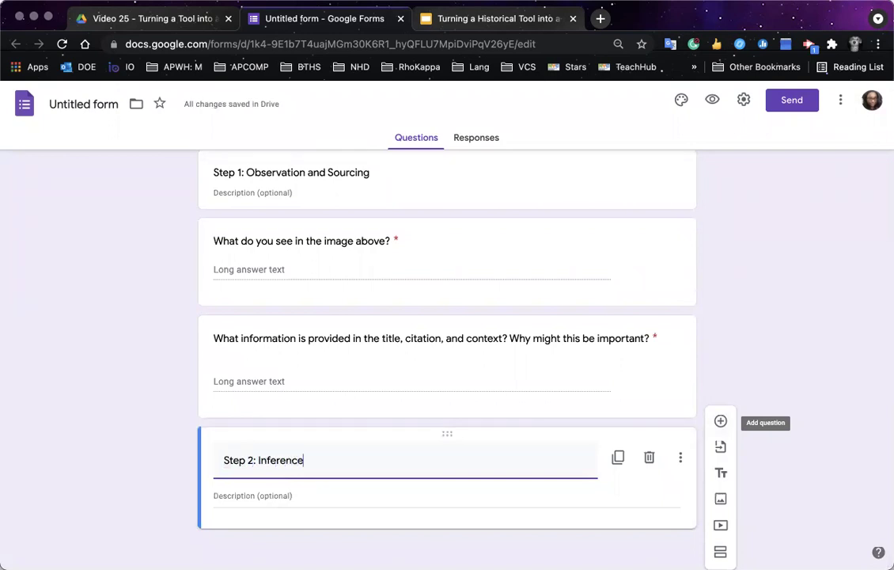
text( and Reasoning)
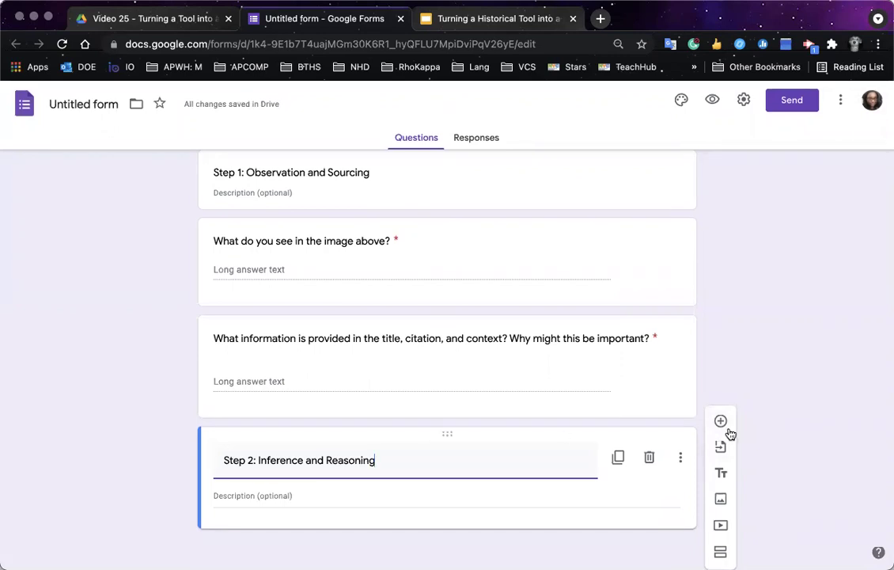
Step: Add a required question below the Step 2 heading reading "What do you think about the image?"
click(721, 423)
text(What do you think about the image?)
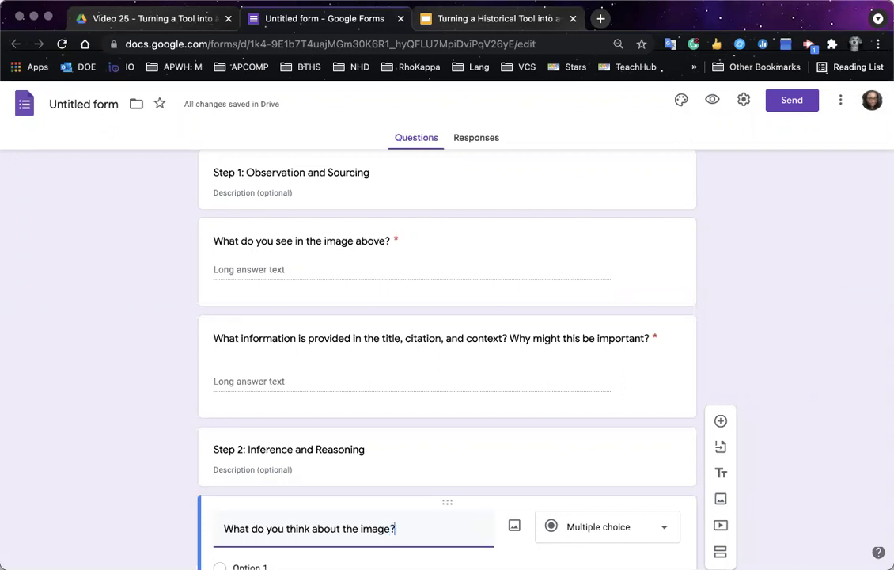
scroll(795, 401, down, 3)
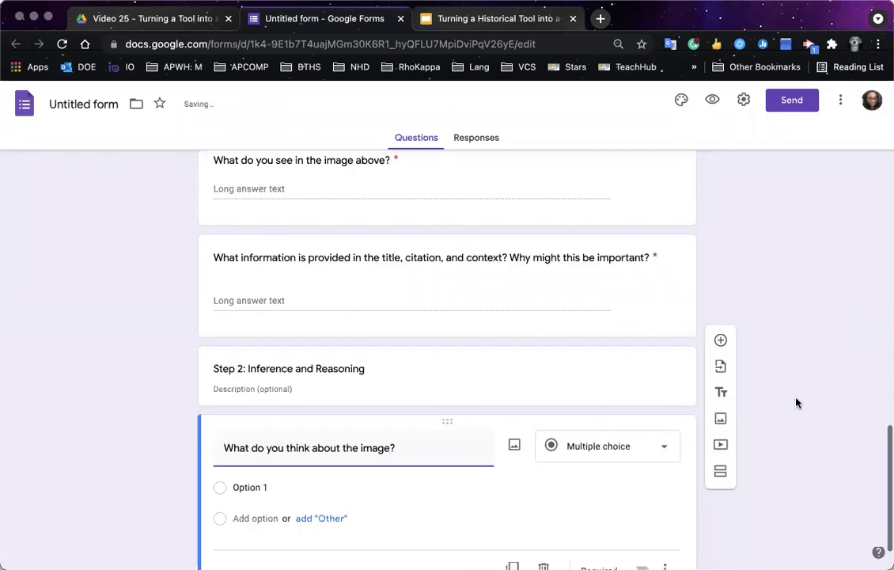
click(637, 507)
Step: Duplicate the "What do you think about the image?" question and change the original's type to Paragraph
click(513, 505)
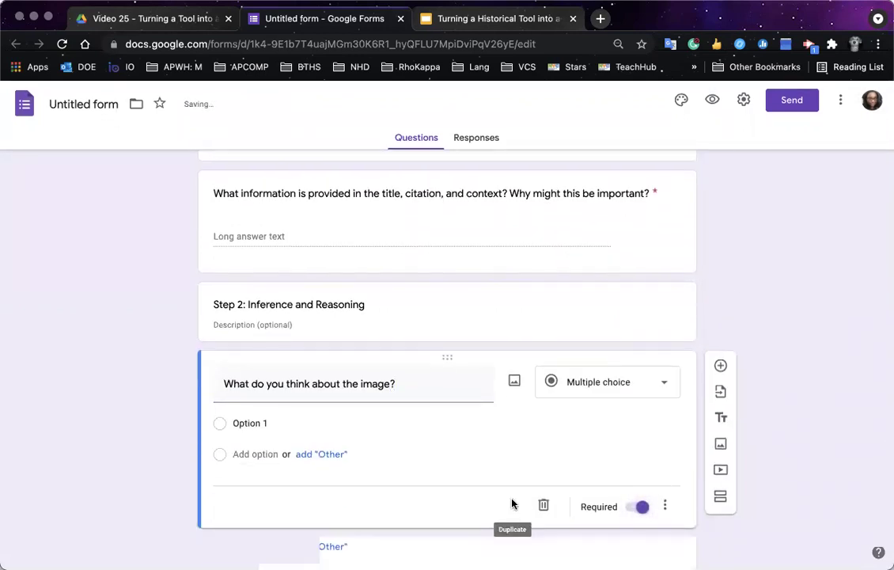
click(338, 398)
click(610, 392)
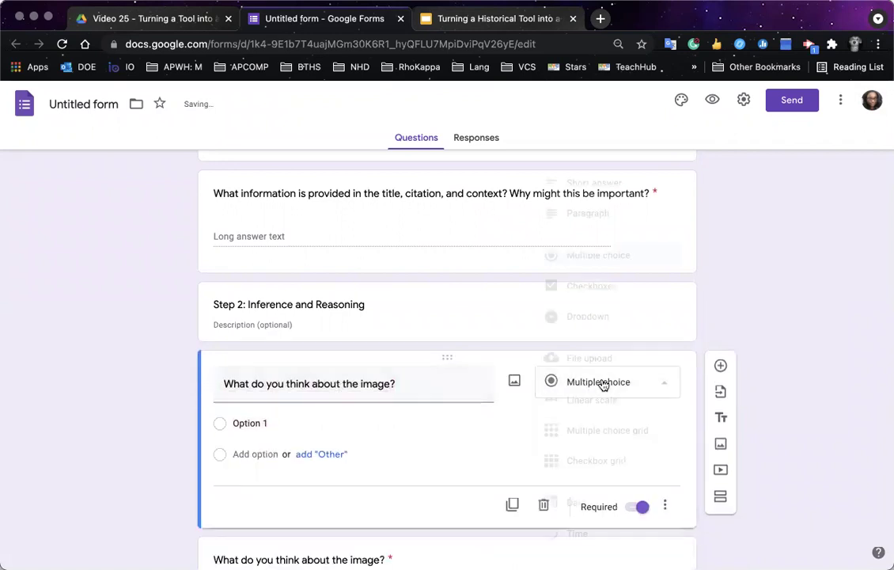
click(616, 208)
Step: Change the duplicated Step 2 question's type to Paragraph and reword it as "What connections can you make to a historical moment?"
scroll(441, 400, down, 1)
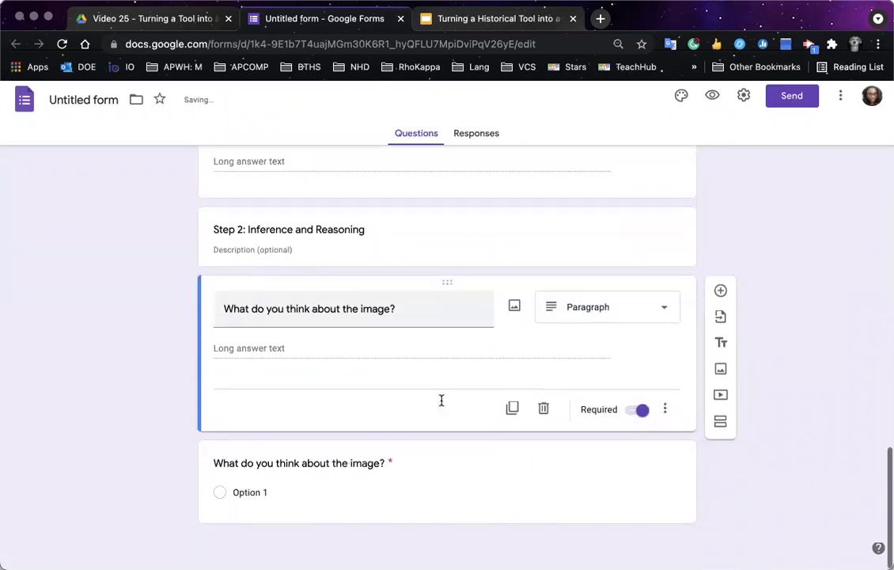
click(425, 473)
click(575, 409)
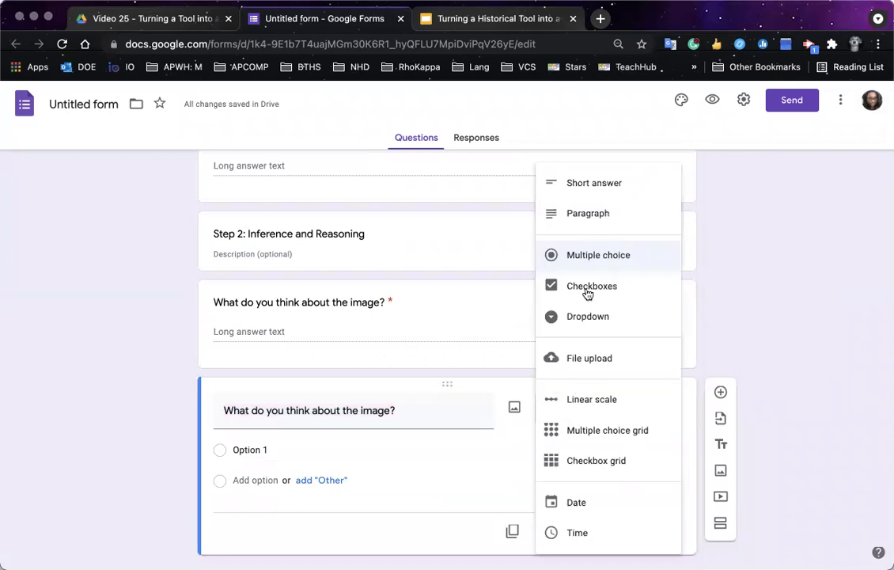
click(595, 213)
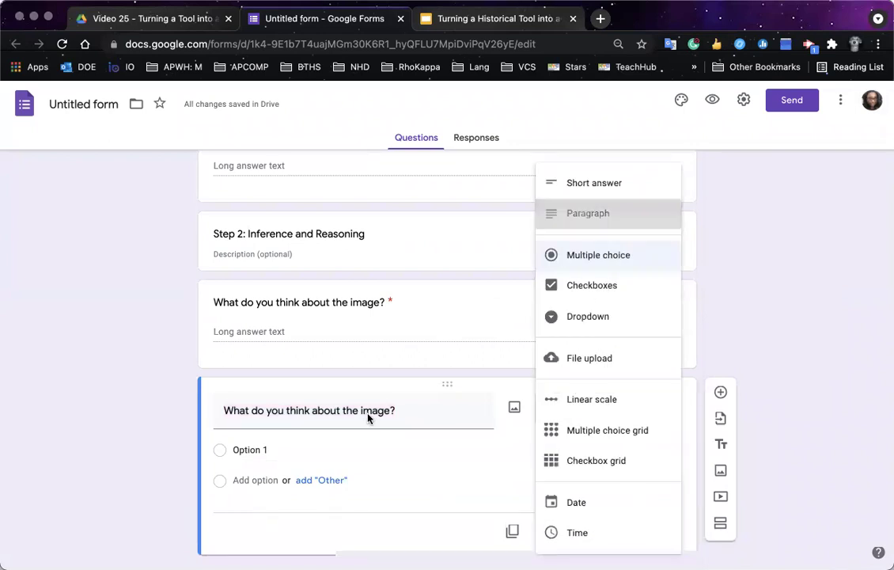
triple_click(305, 409)
text(W)
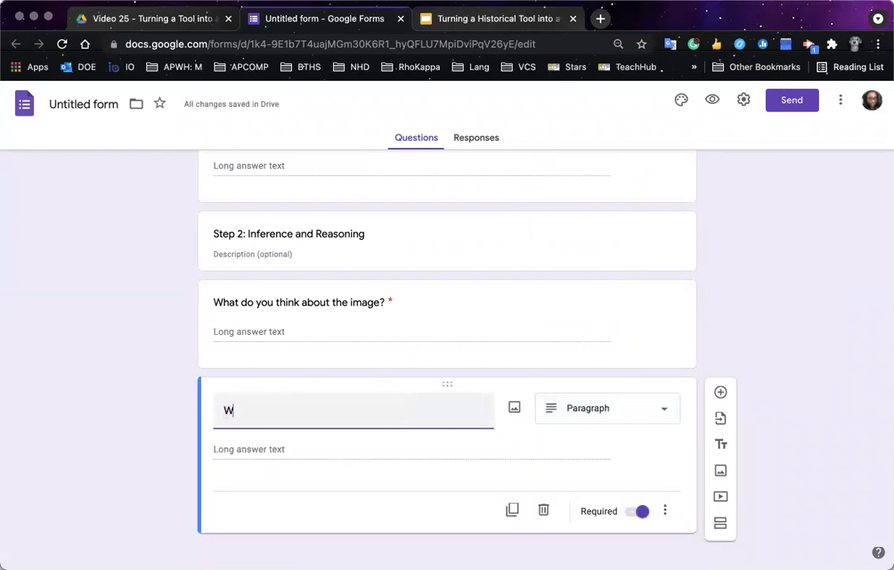
text(hat connection)
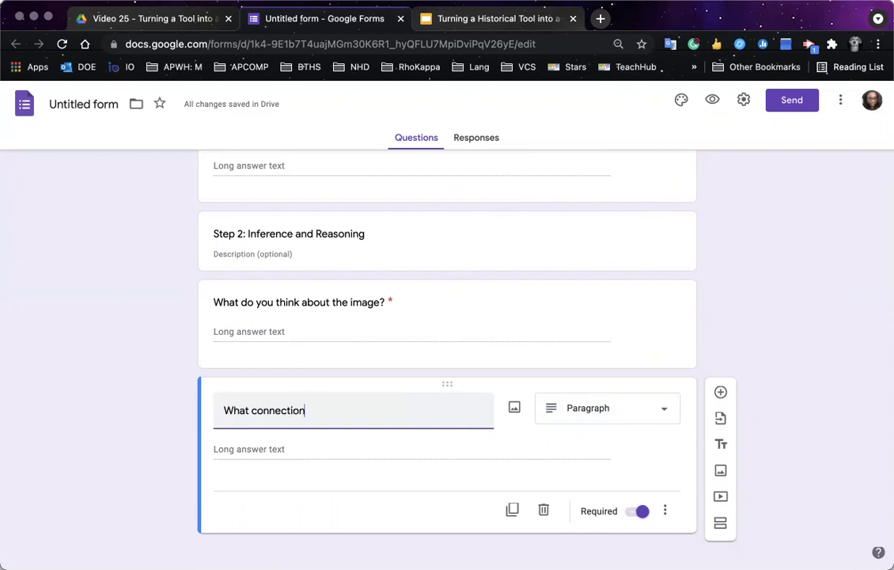
text(s can you make to a h)
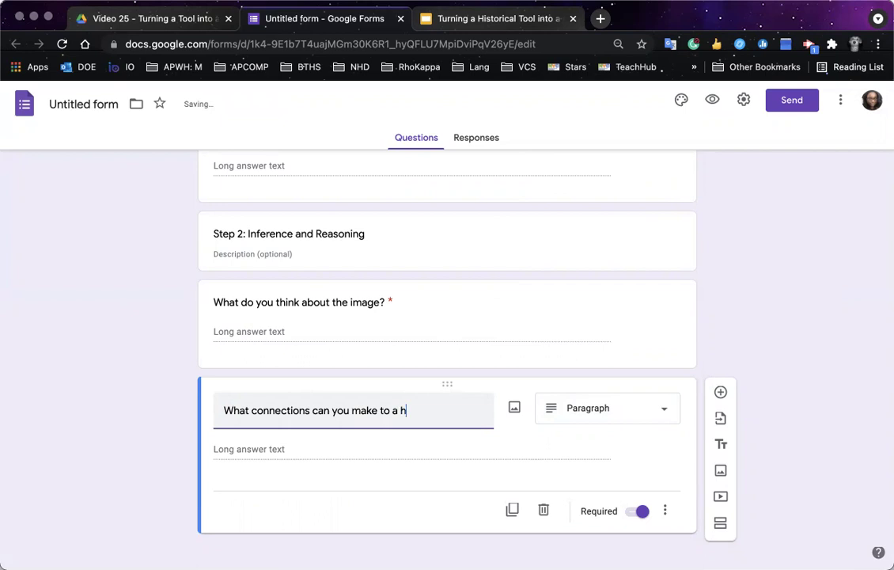
text(istorical moment?)
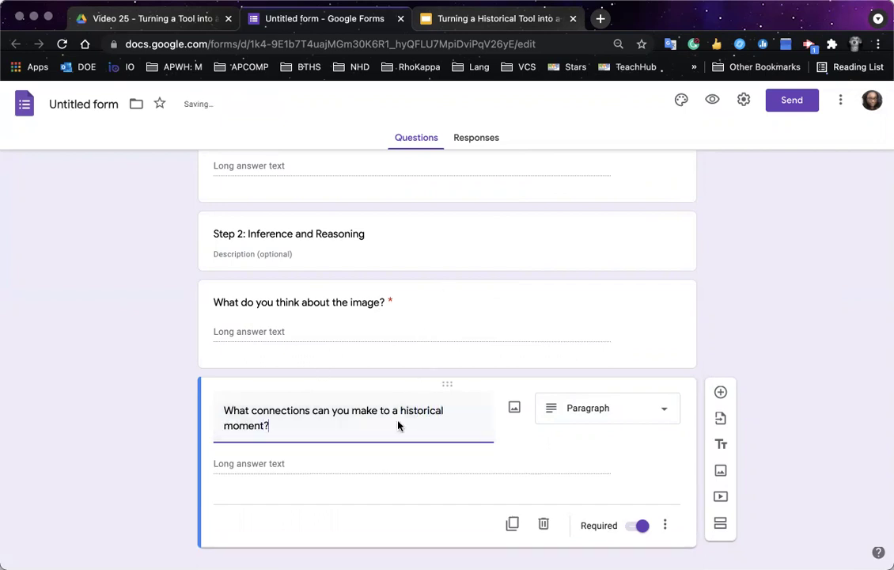
Step: Add a title and description block after the historical moment question, titled "Step 3: Evaluation"
scroll(384, 479, down, 1)
scroll(384, 478, down, 1)
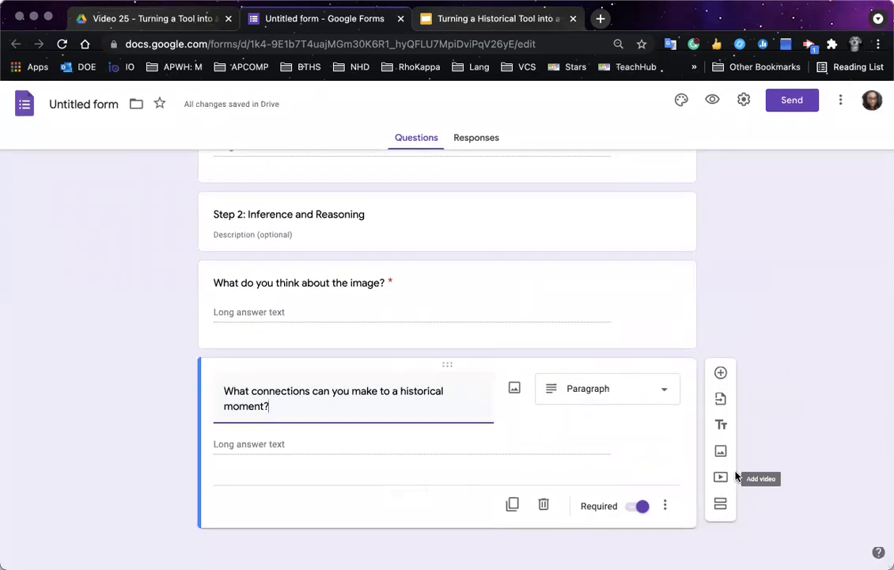
click(721, 429)
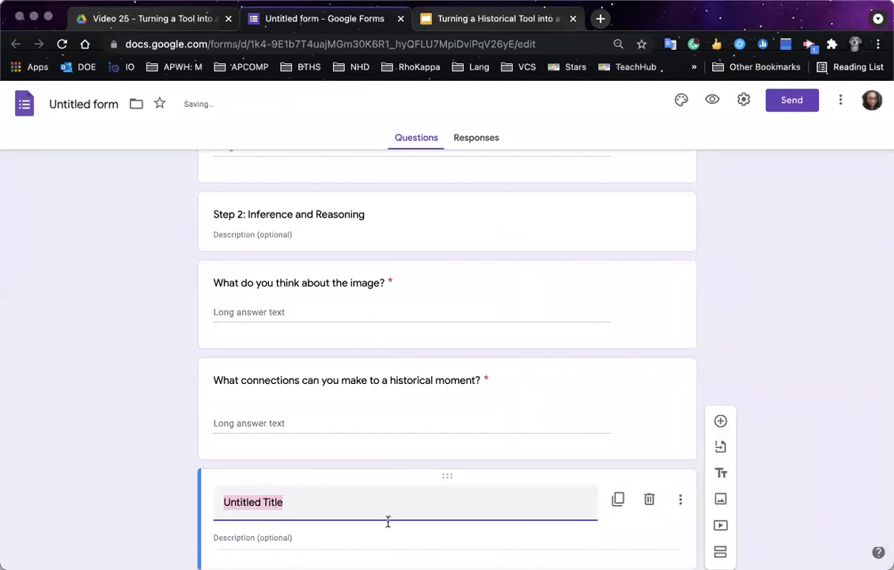
text(Step 3)
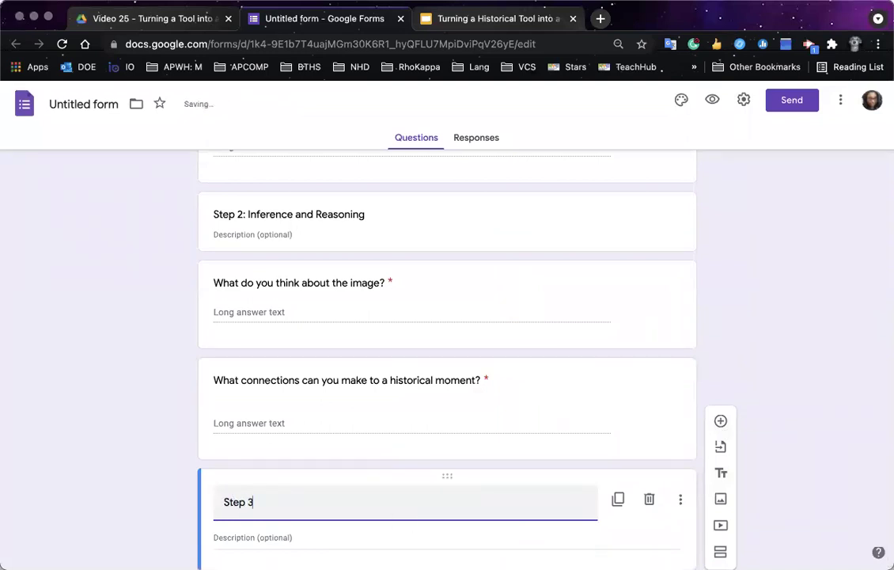
text(: Evaluation)
Step: Add a Paragraph question titled "Purpose of Image" below the Step 3 heading
scroll(379, 510, down, 1)
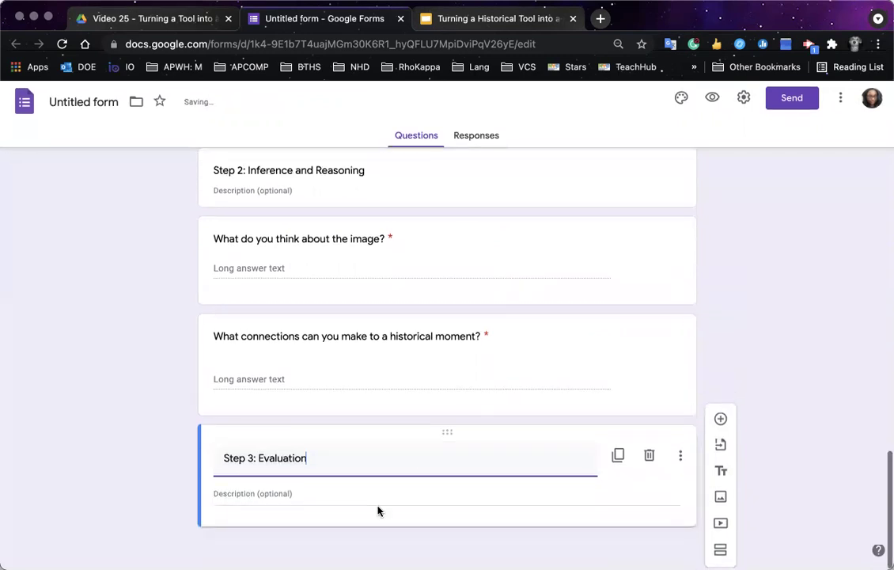
click(721, 422)
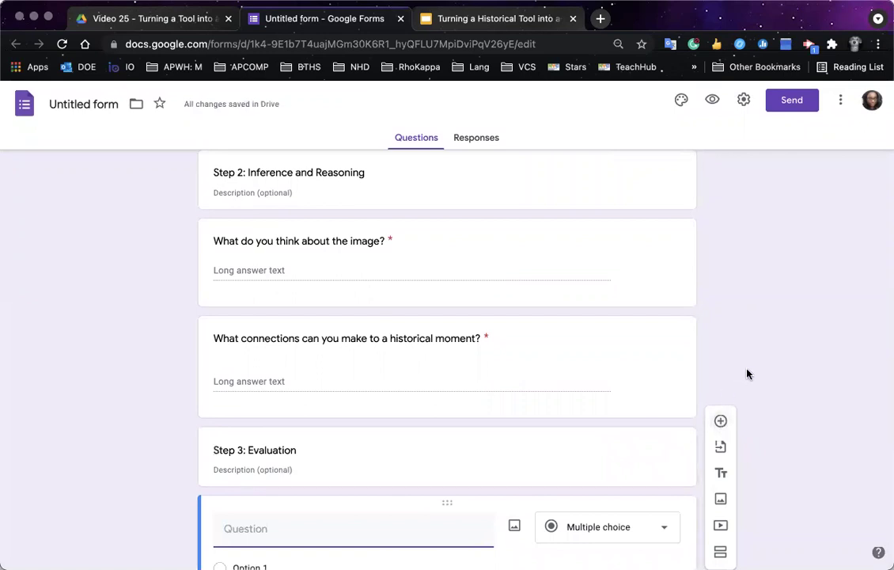
scroll(746, 396, down, 2)
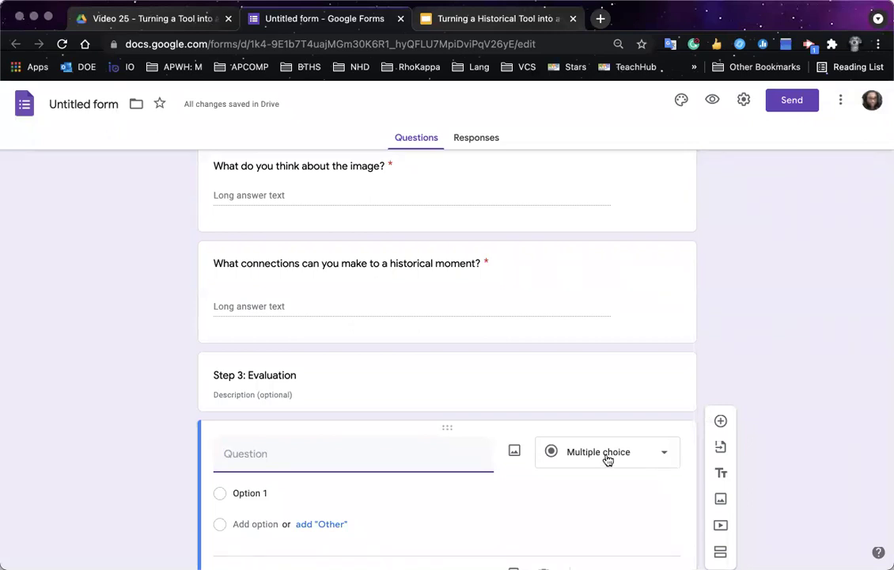
text(Purpose)
click(638, 461)
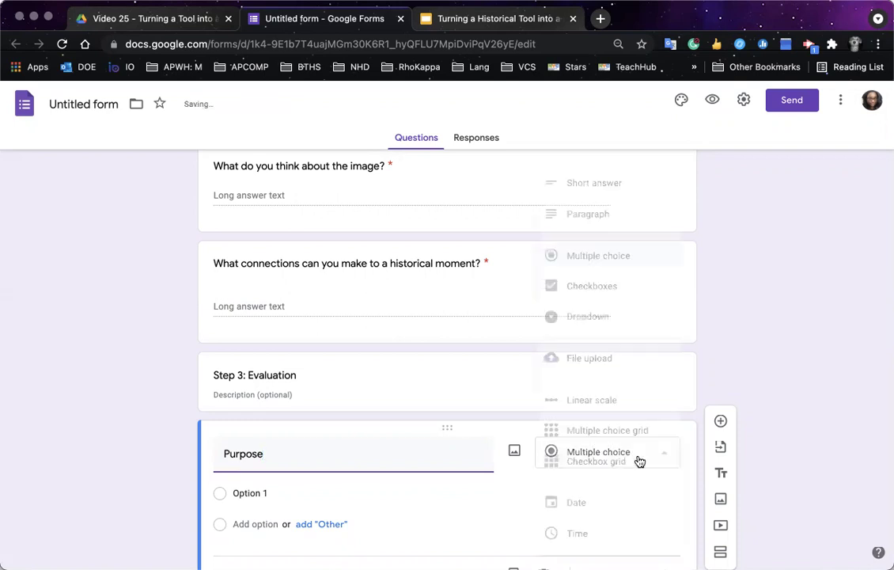
click(348, 450)
text(of Im)
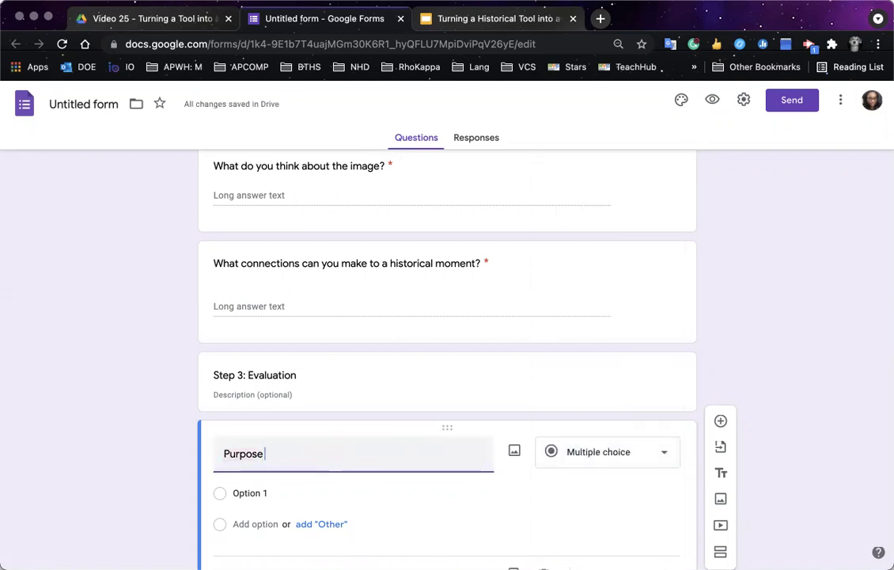
text(agi)
key(BackSpace)
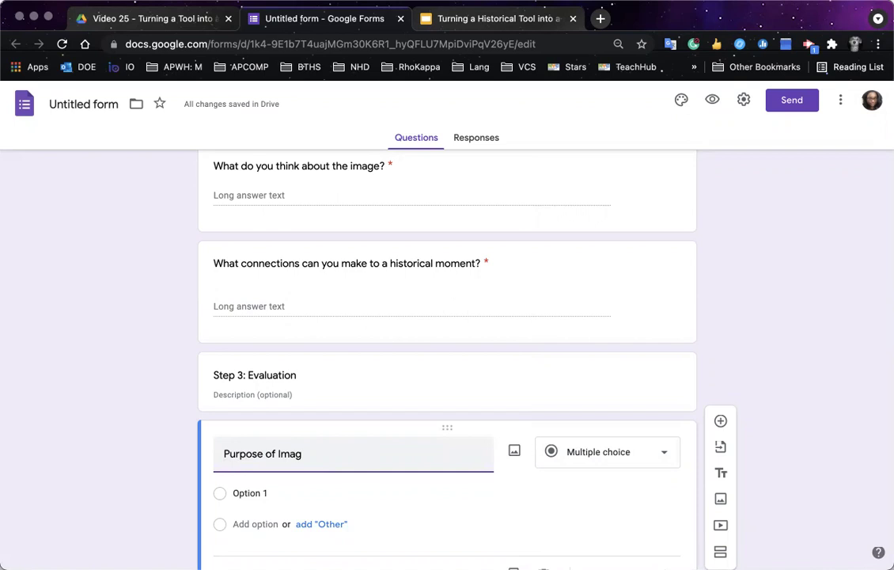
text(e)
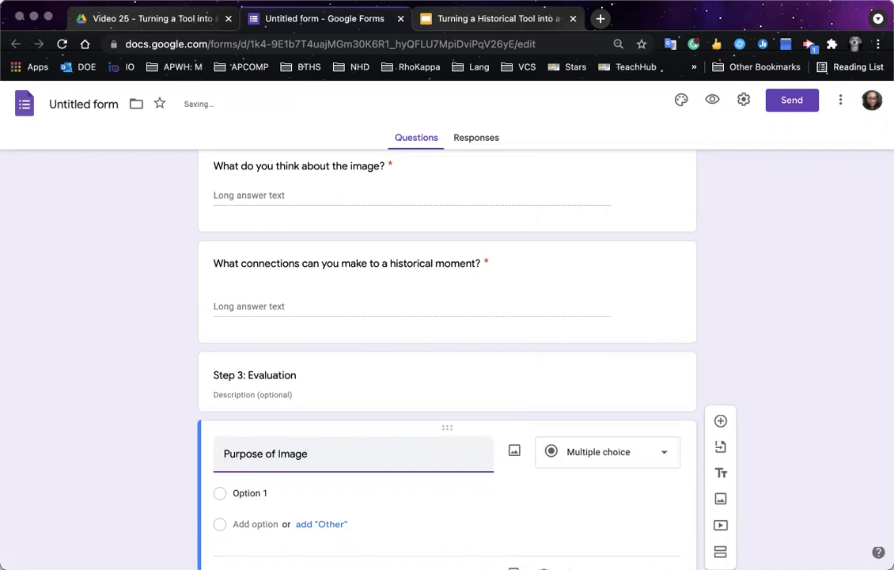
click(571, 461)
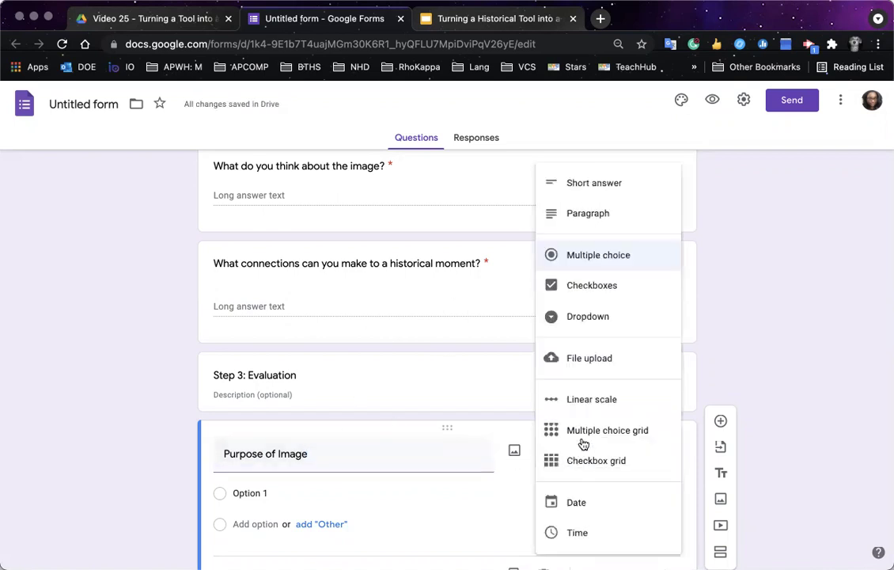
click(609, 225)
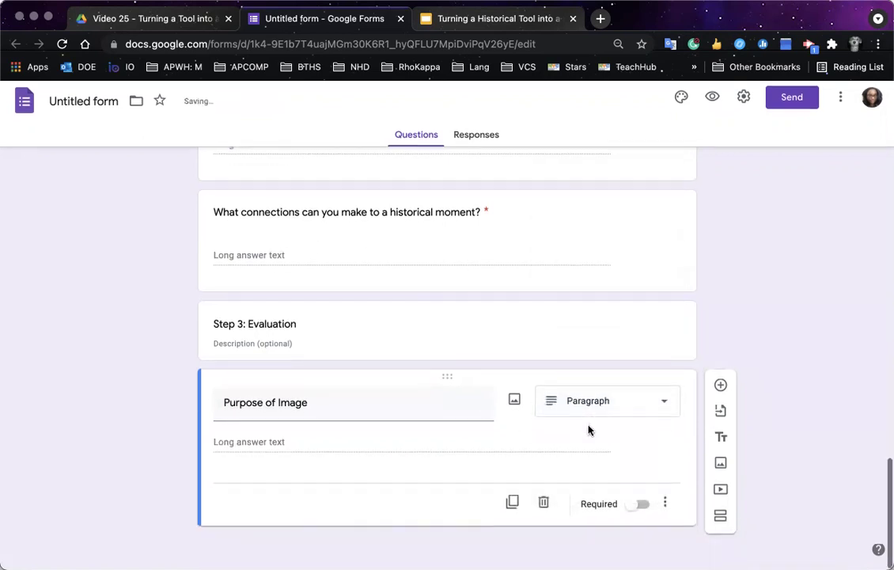
Step: Give the "Purpose of Image" question the description "Why was this image created?" and make it required
click(665, 506)
click(840, 411)
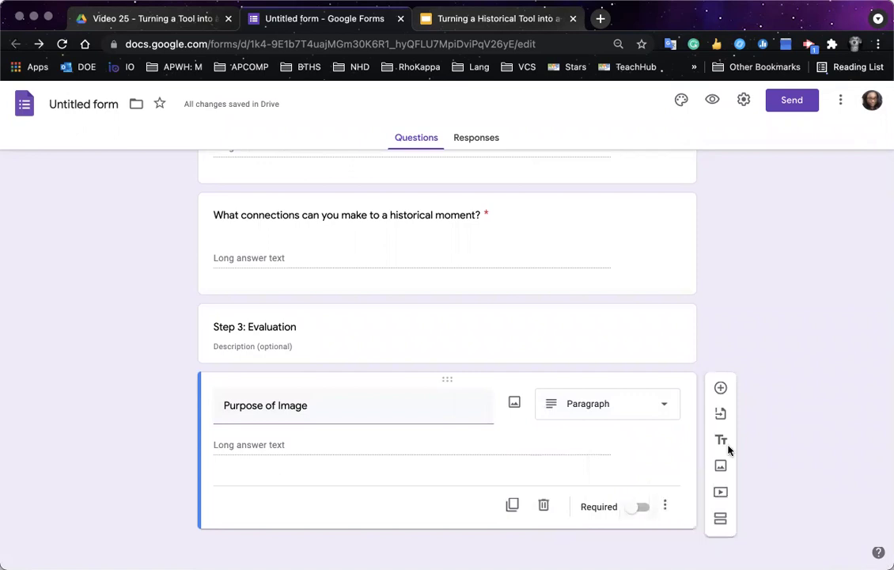
click(666, 508)
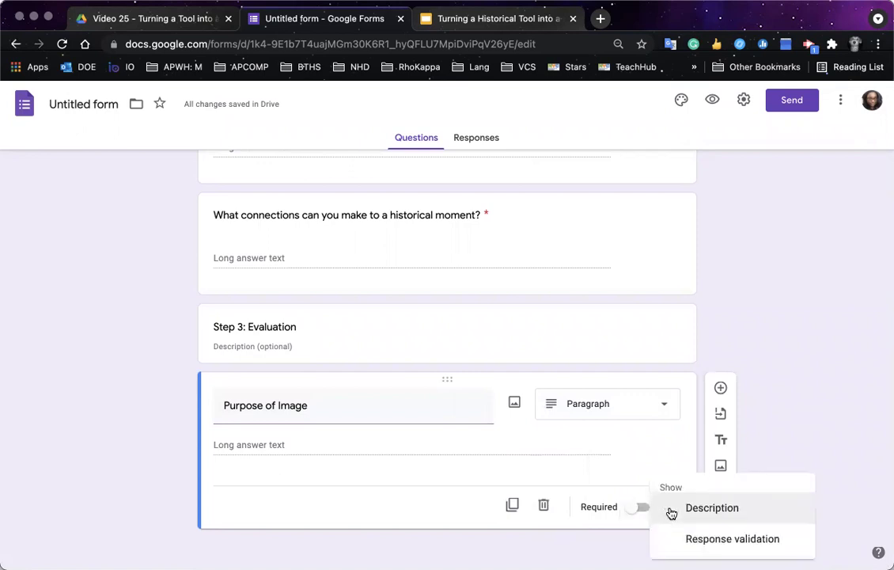
click(708, 510)
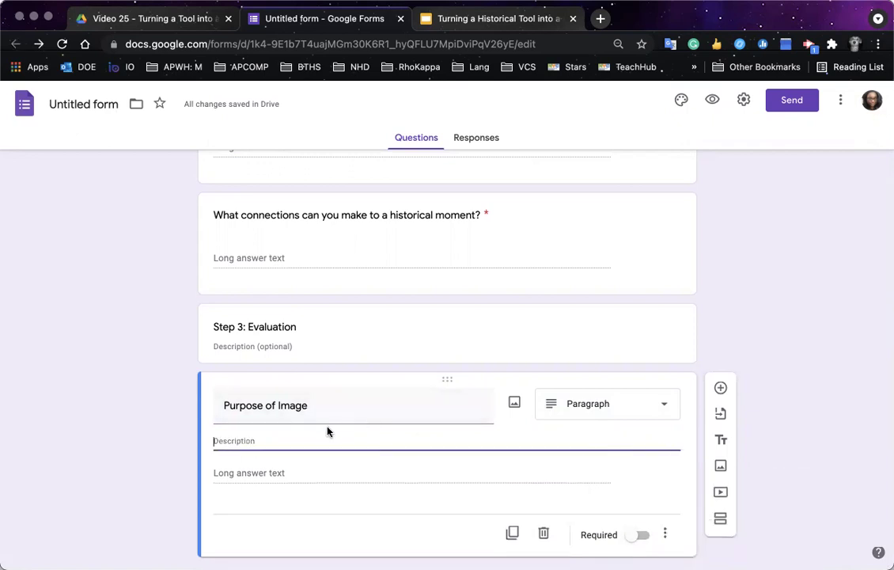
text(W)
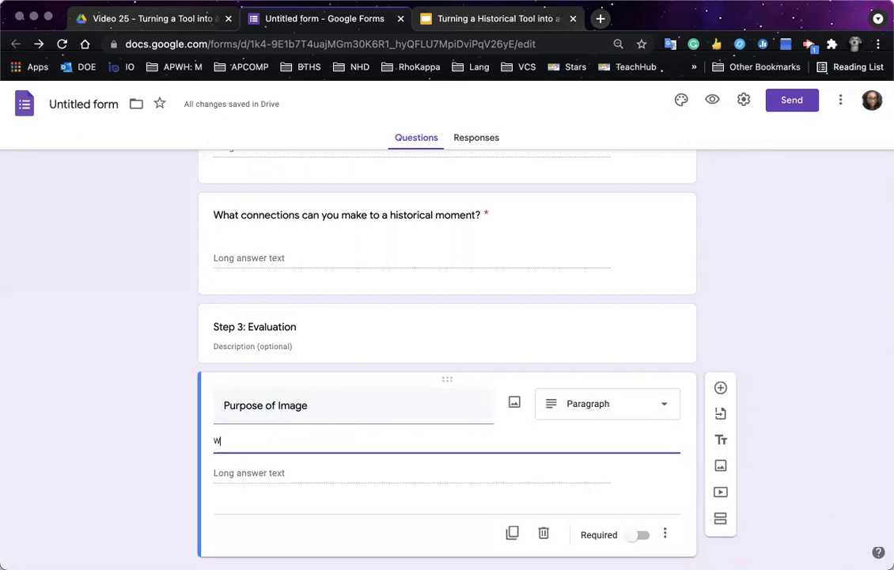
text(hy was this im)
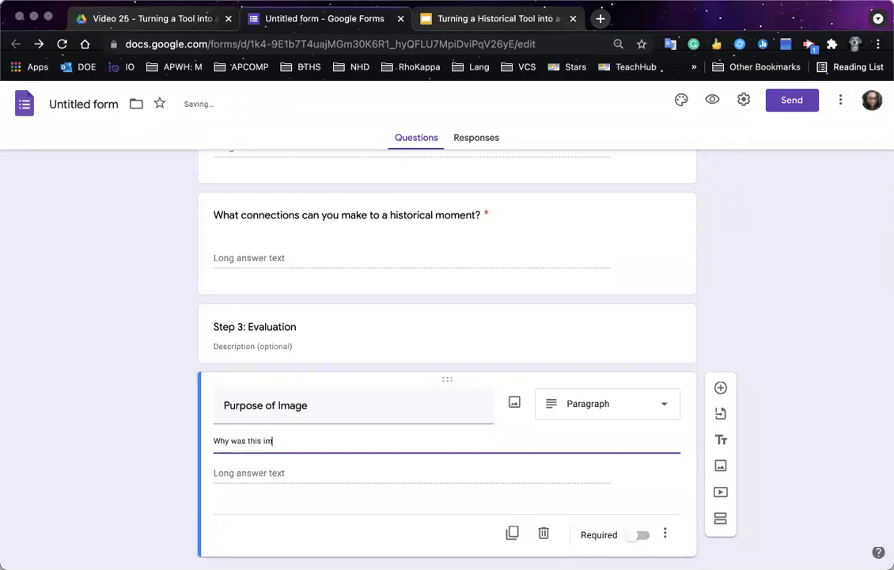
text(age crea)
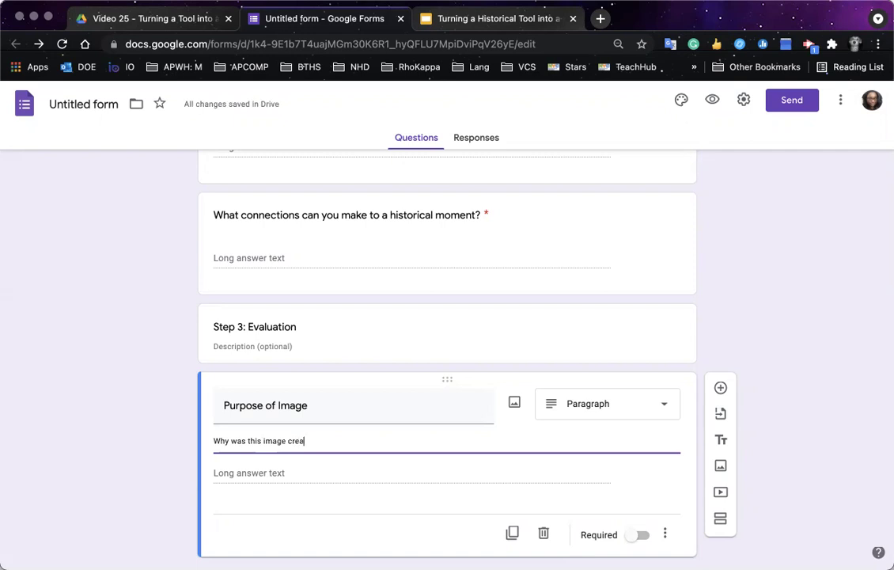
text(ted?)
click(637, 536)
Step: Duplicate the "Purpose of Image" question, retitle the copy "Perspective of Image" and set its type to Paragraph
scroll(607, 431, down, 2)
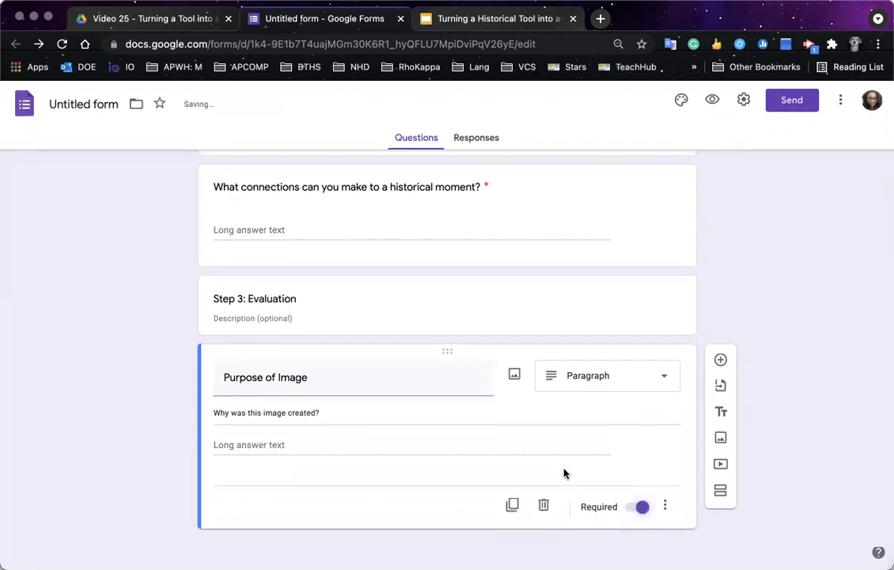
click(513, 505)
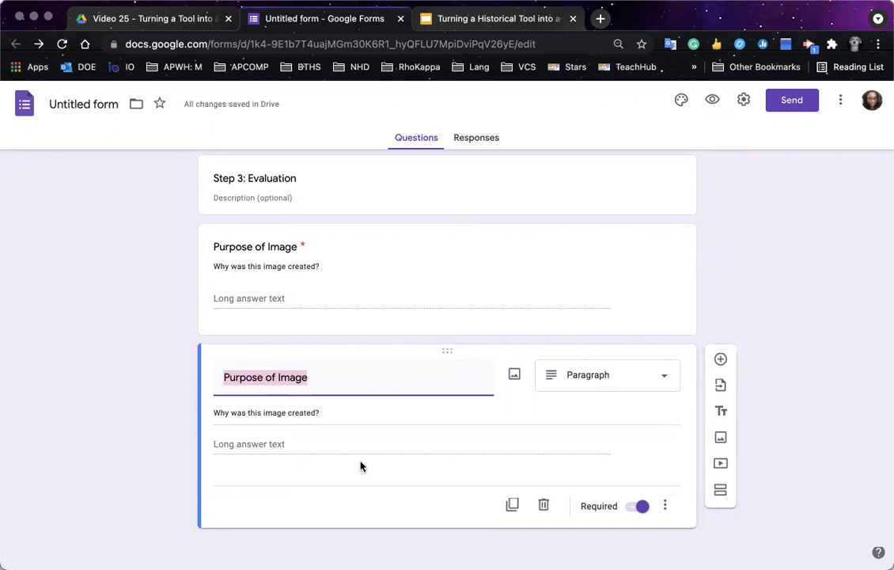
text(Per)
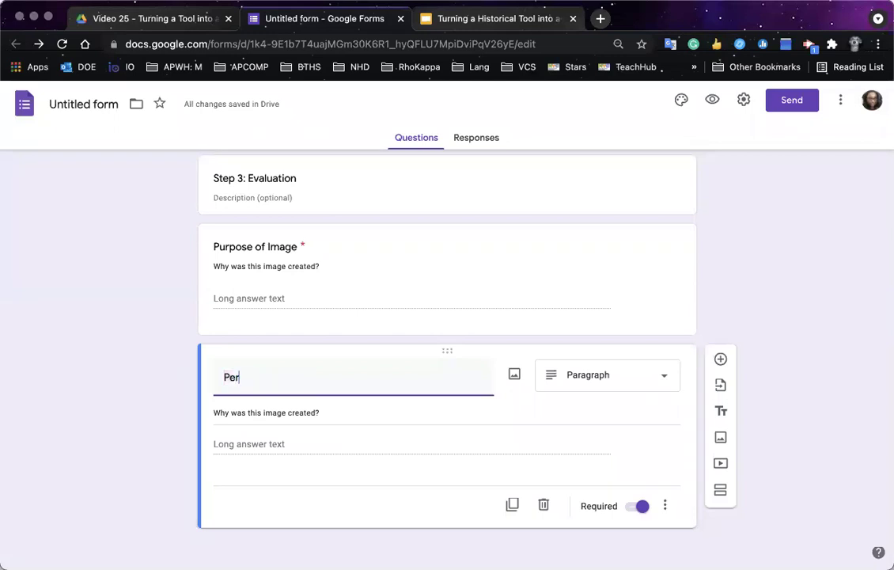
text(spective of)
key(BackSpace)
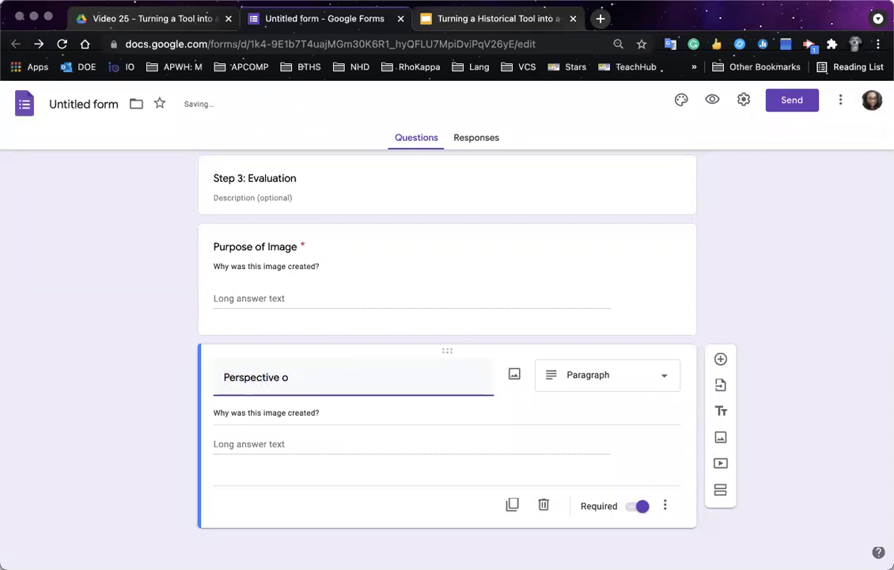
text(f)
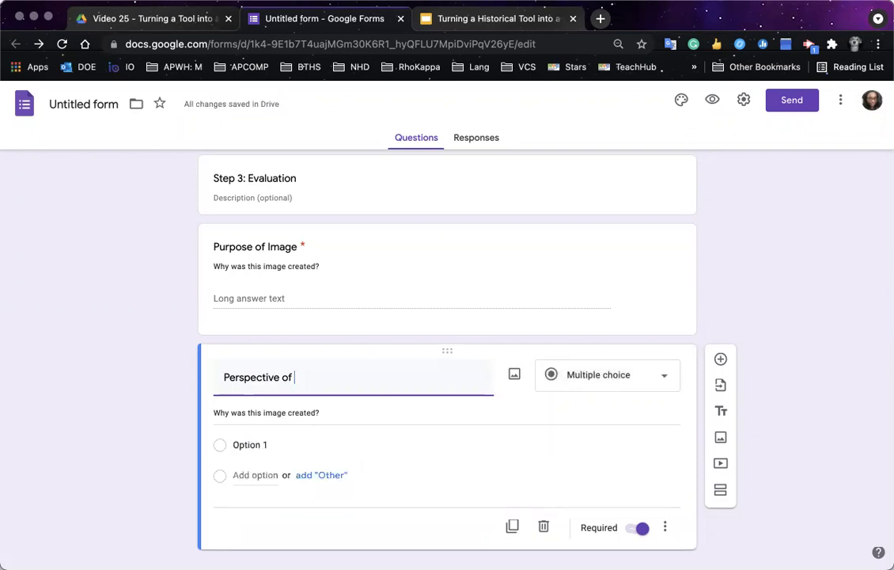
text(Image)
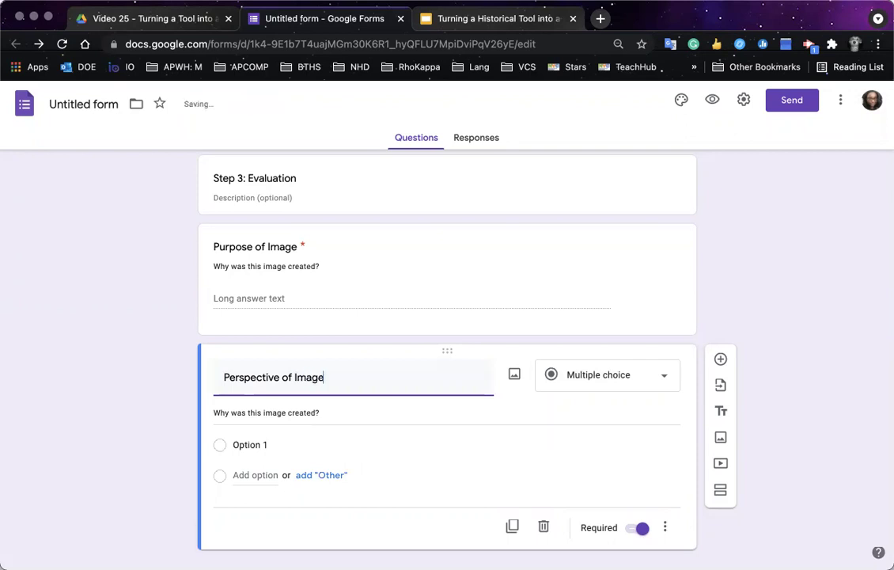
click(620, 378)
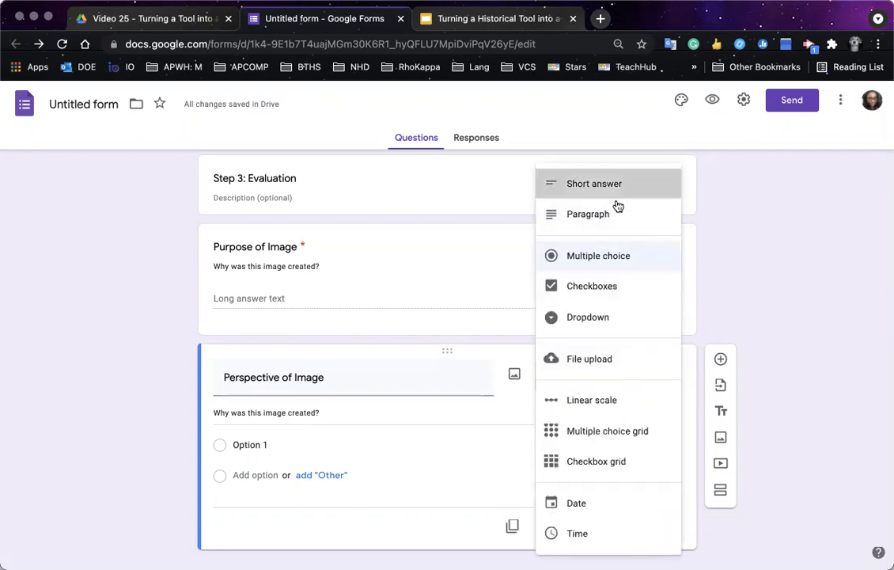
click(617, 214)
Step: Replace the "Perspective of Image" description with "What are we learning about the author in this image? What is the point of view?"
triple_click(244, 411)
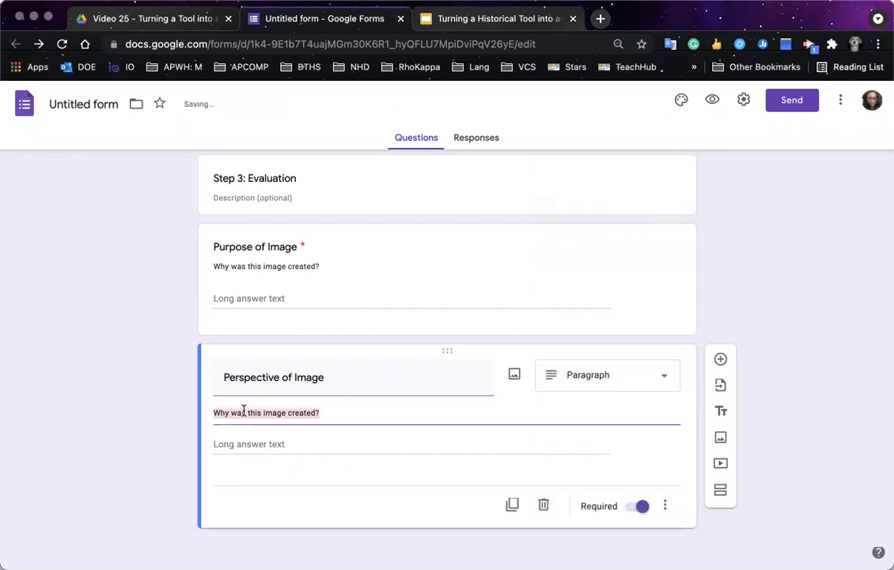
text(Wh)
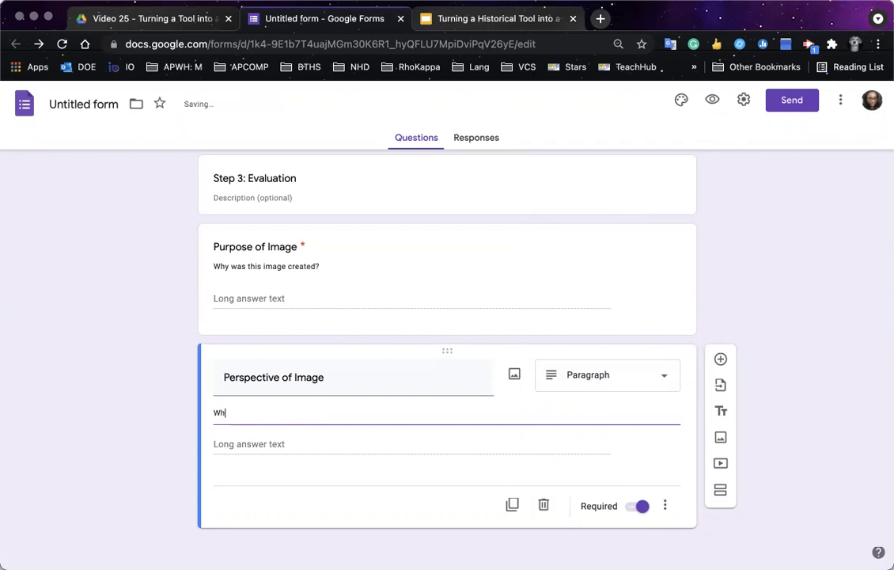
text(at are w)
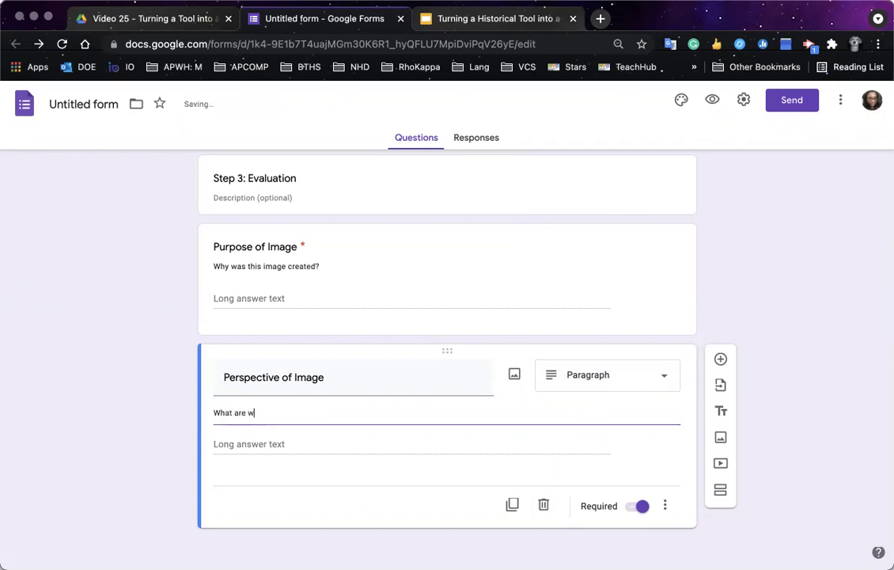
text(e)
text(n)
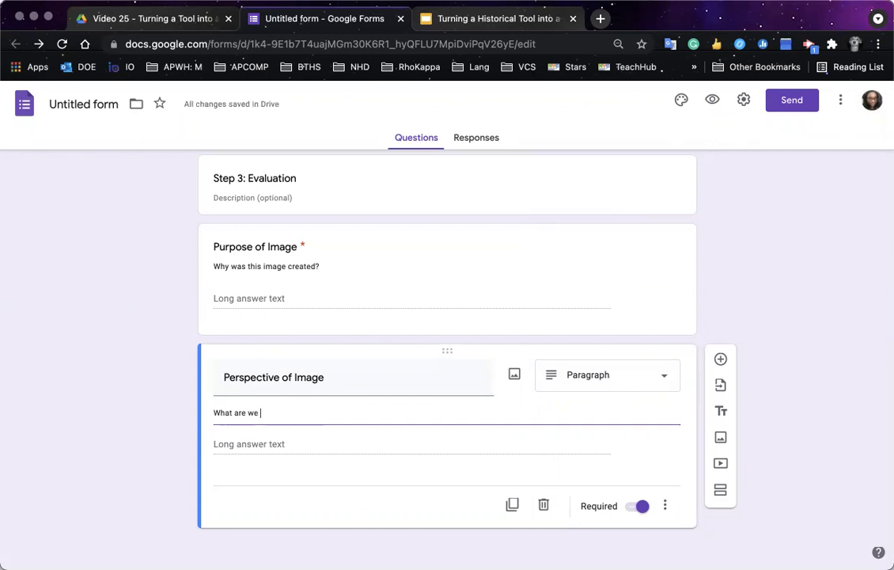
text(eaening)
key(BackSpace)
key(BackSpace)
key(BackSpace)
key(BackSpace)
text(rning)
text(about the autho)
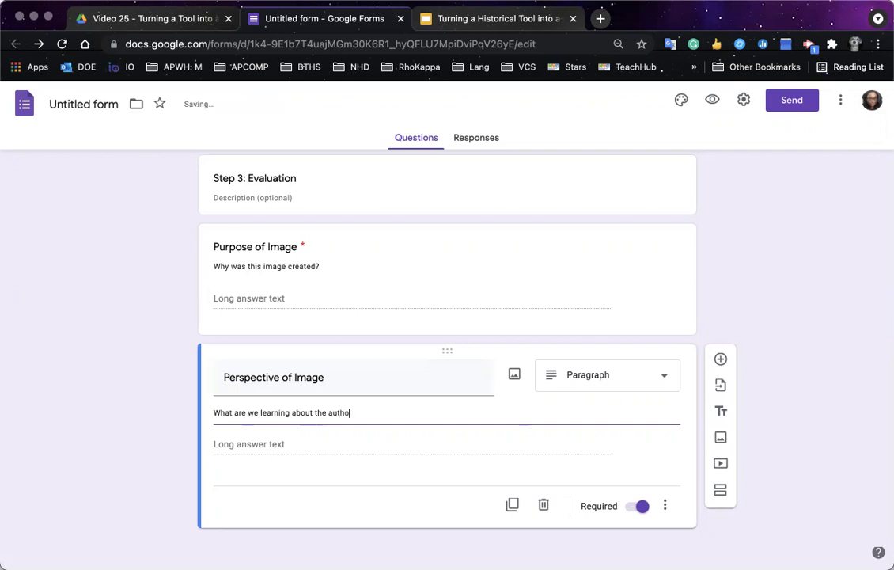
text(r in this imag)
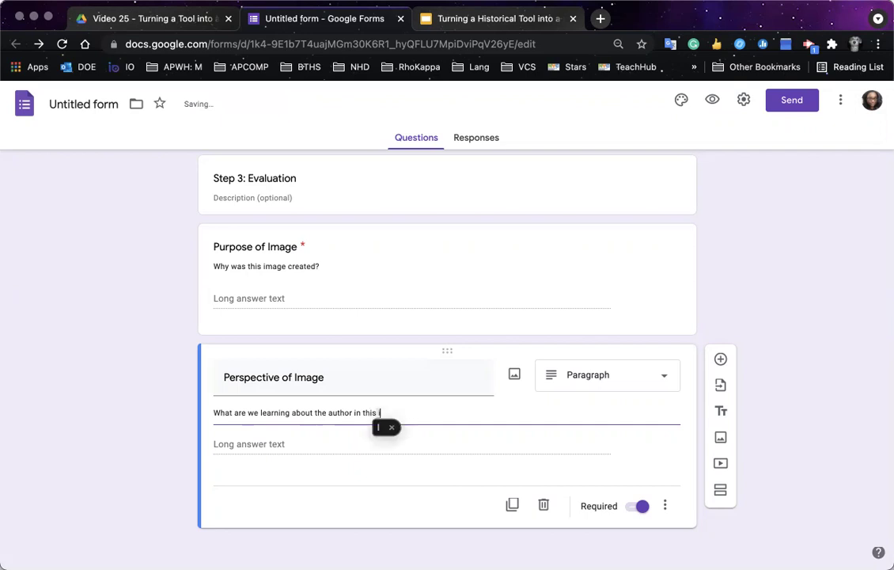
text(e?)
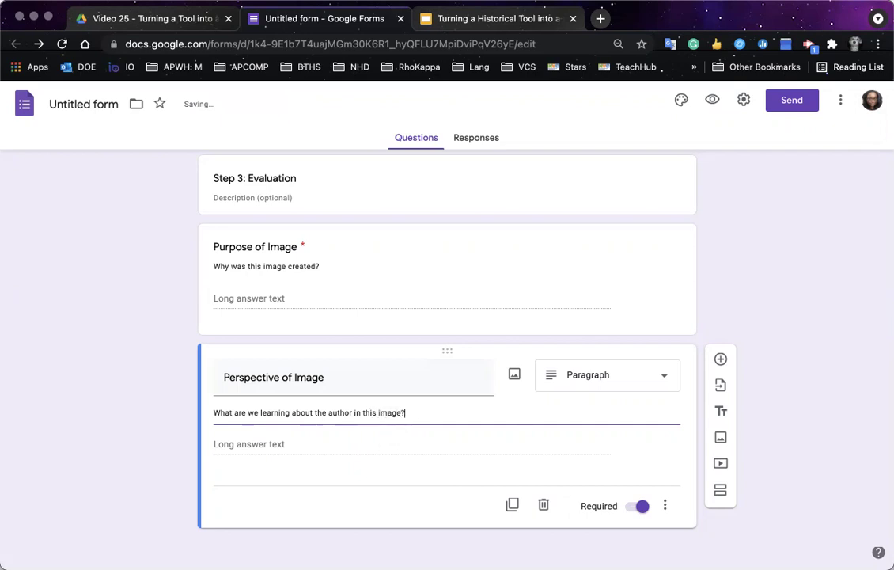
text( What is t)
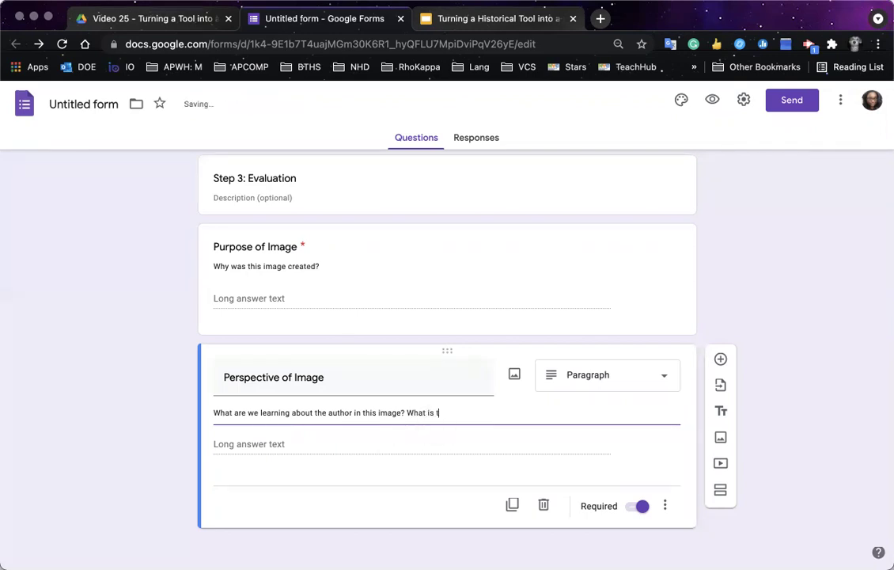
text(he point of view?)
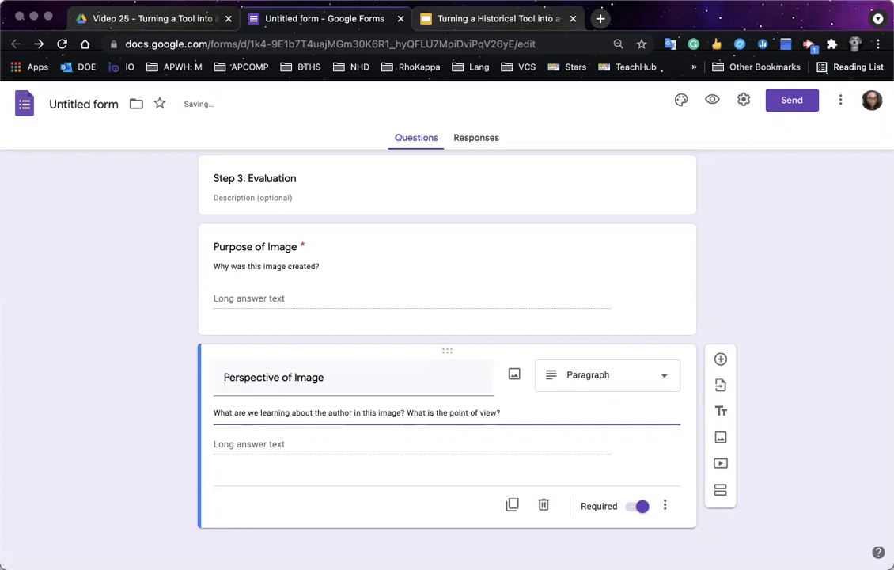
Step: Duplicate the "Perspective of Image" question and retitle the copy "Bias of Image"
click(513, 506)
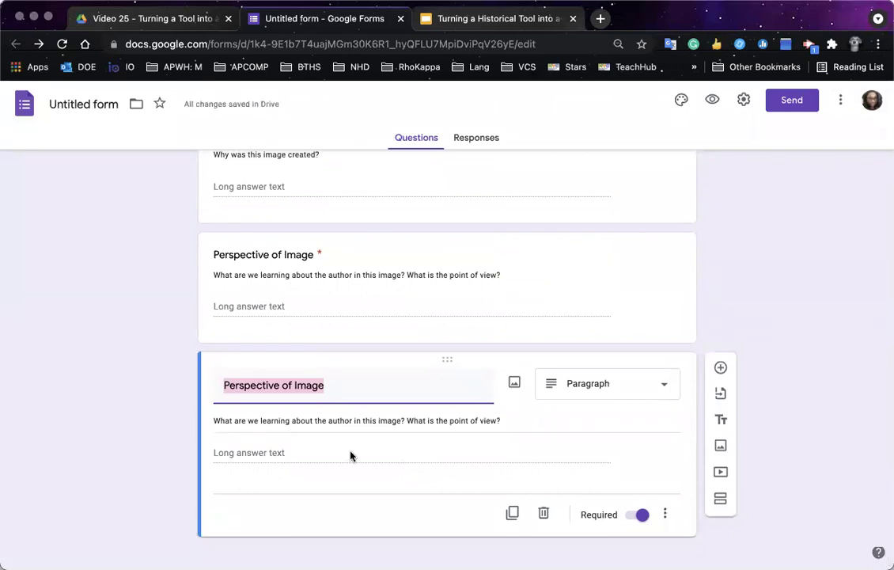
double_click(252, 388)
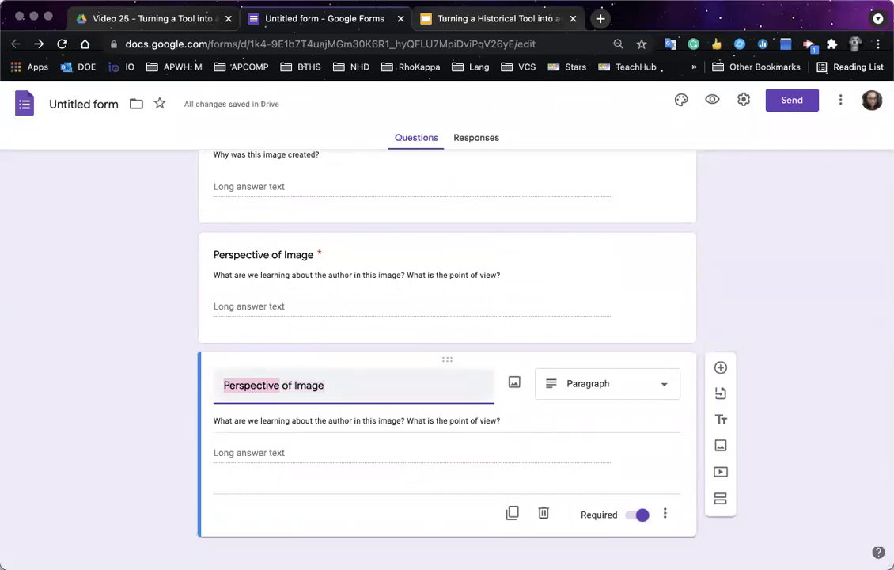
text(Bias)
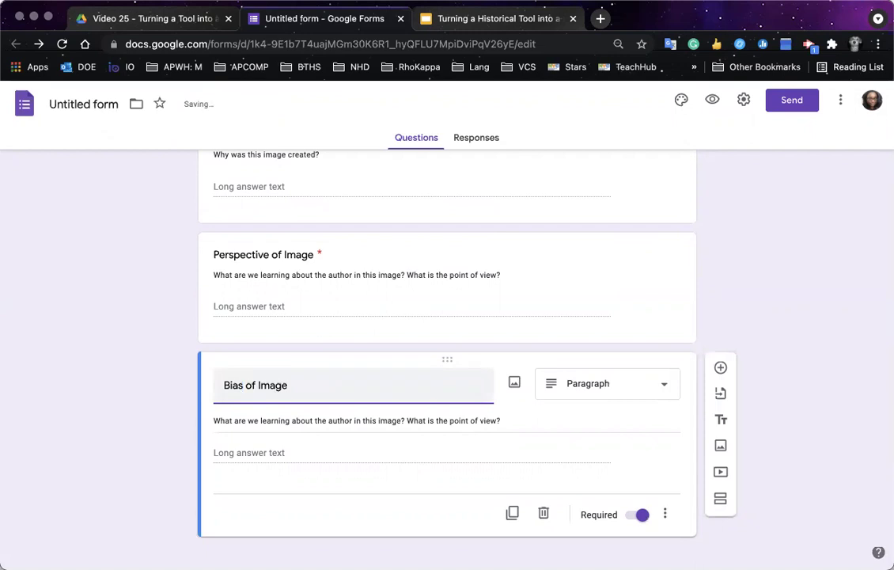
Step: Set the "Bias of Image" description to "What do we know about why this image was created? What potential bias might there be in this image?"
triple_click(275, 422)
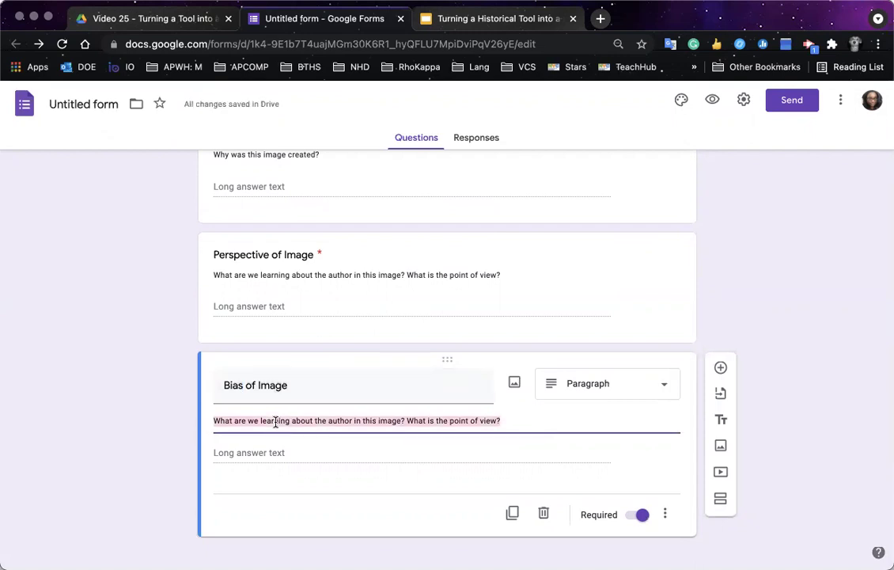
scroll(154, 346, up, 2)
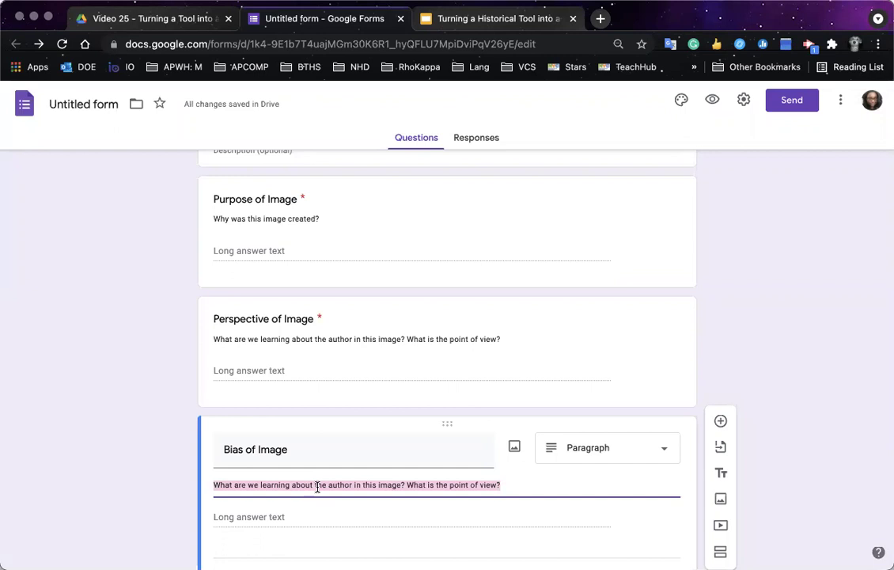
text(What do you)
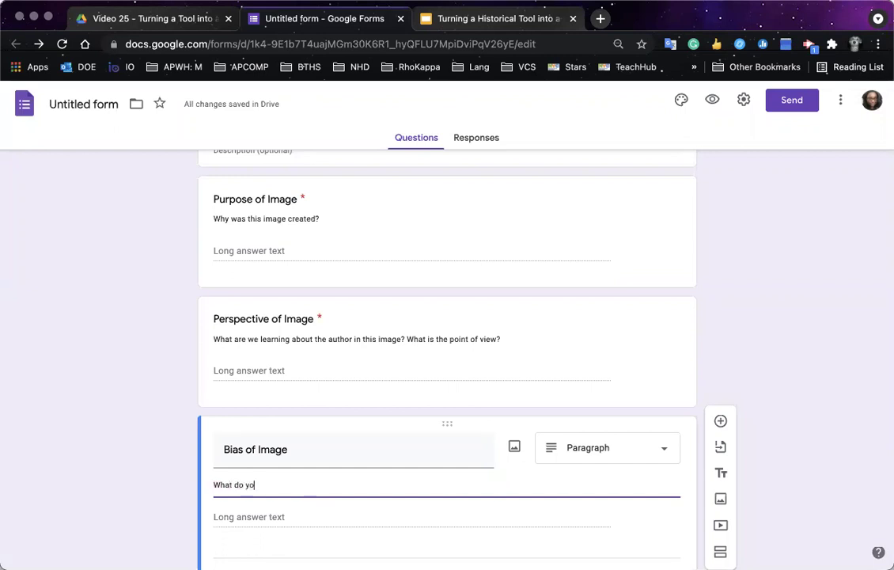
key(BackSpace)
key(BackSpace)
key(BackSpace)
key(BackSpace)
text(we know about)
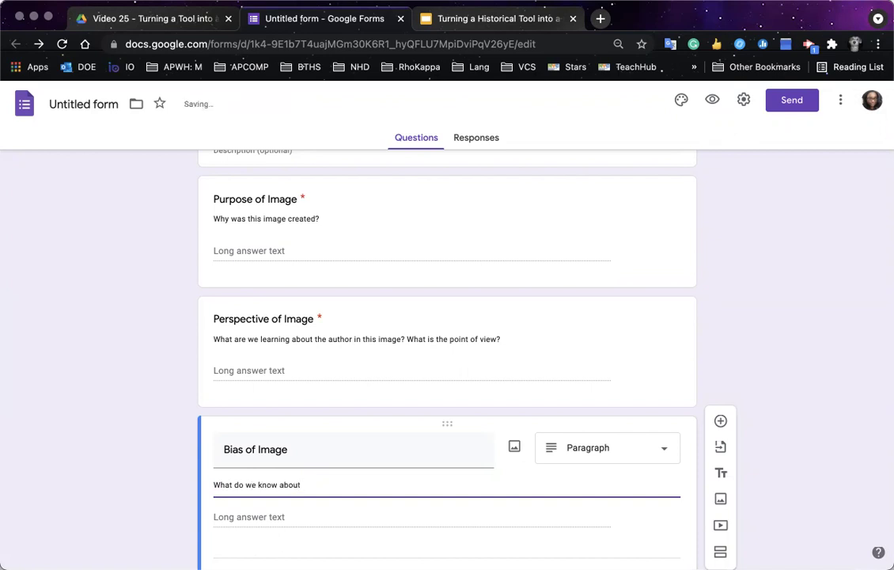
text( why a)
text(nd)
key(BackSpace)
key(BackSpace)
key(BackSpace)
text(this )
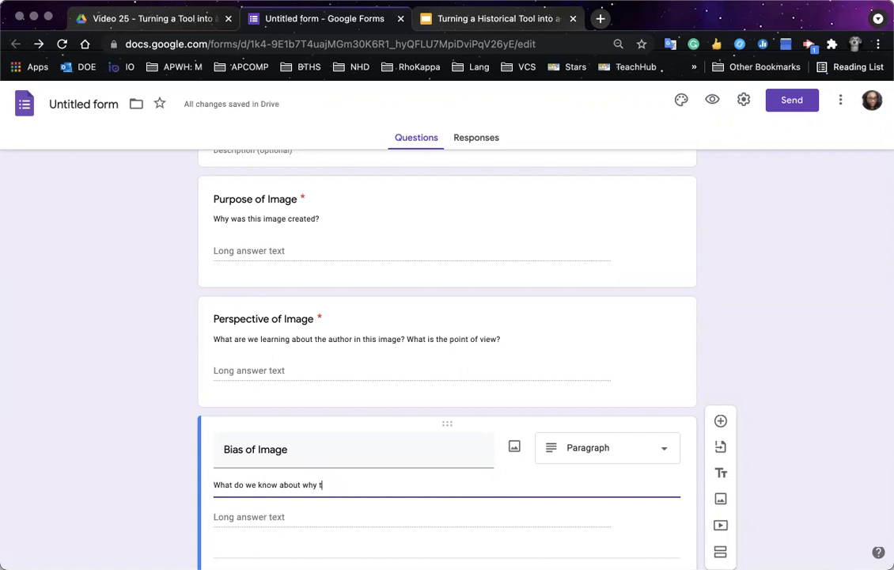
text(image )
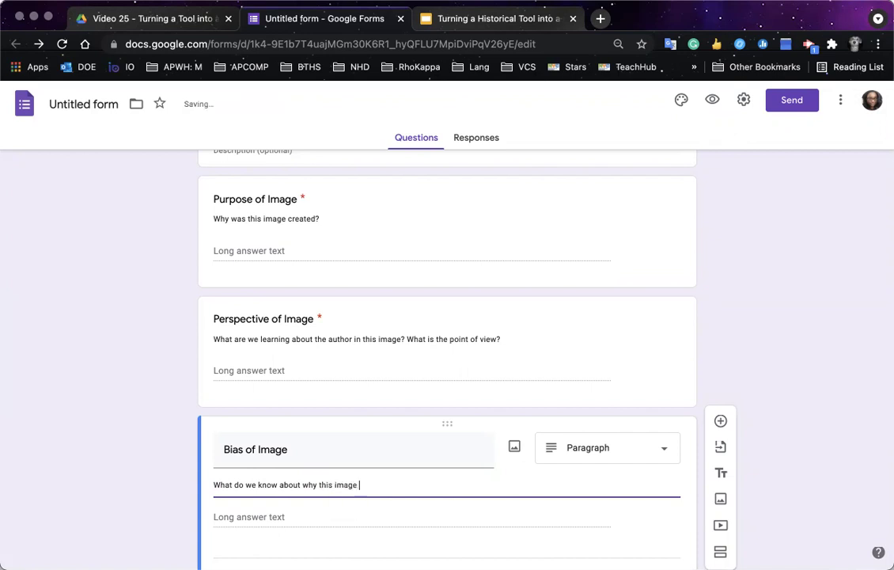
text(was created? What poliential bias m)
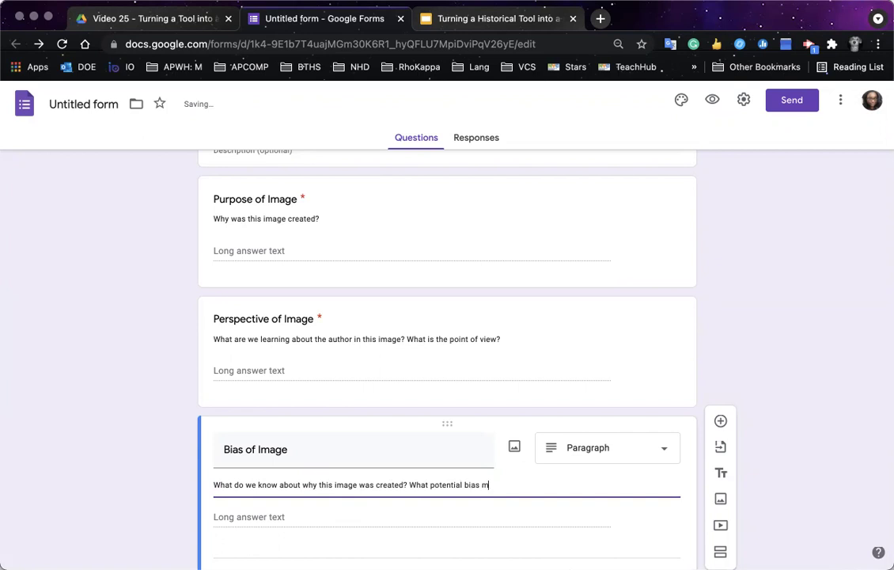
text(ight there be)
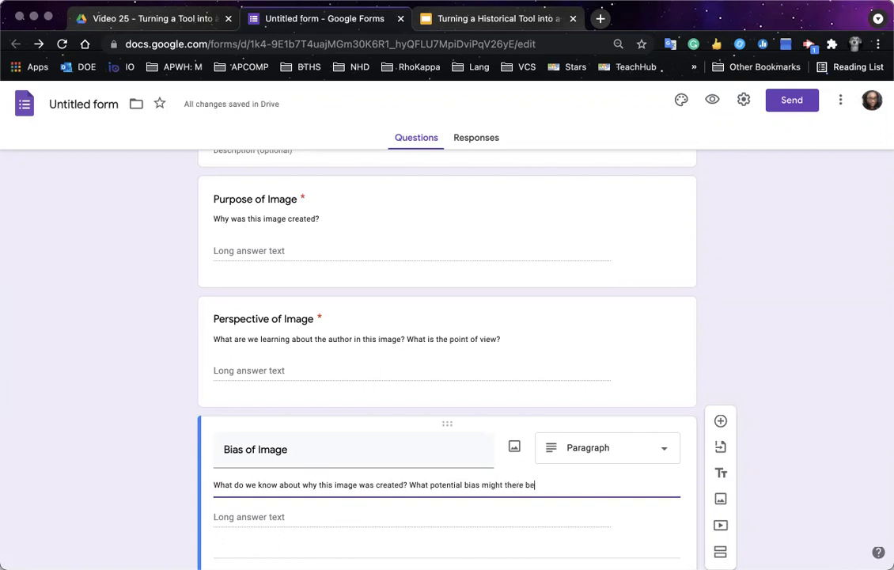
text( in this image?)
Step: Add a title and description block after the "Bias of Image" question, titled "Step 4: Historical Significance"
scroll(423, 346, down, 2)
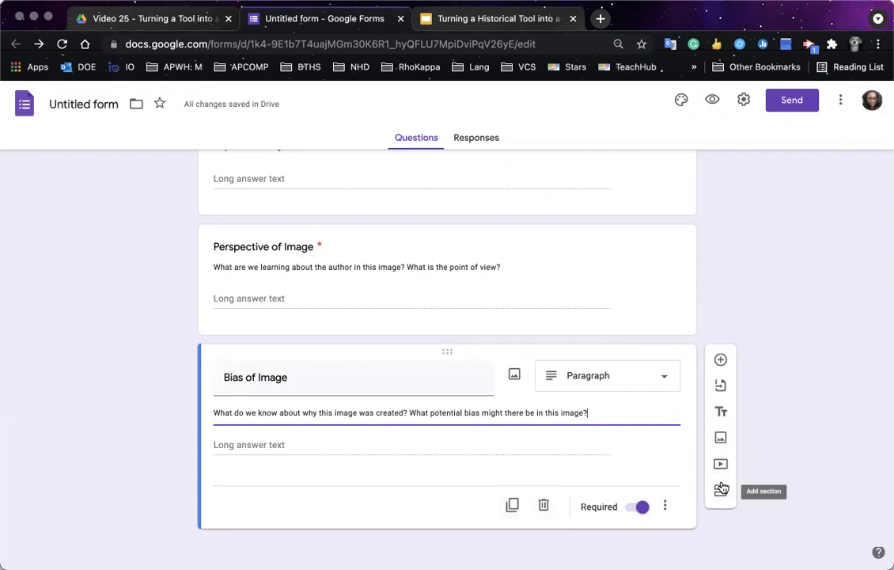
click(721, 412)
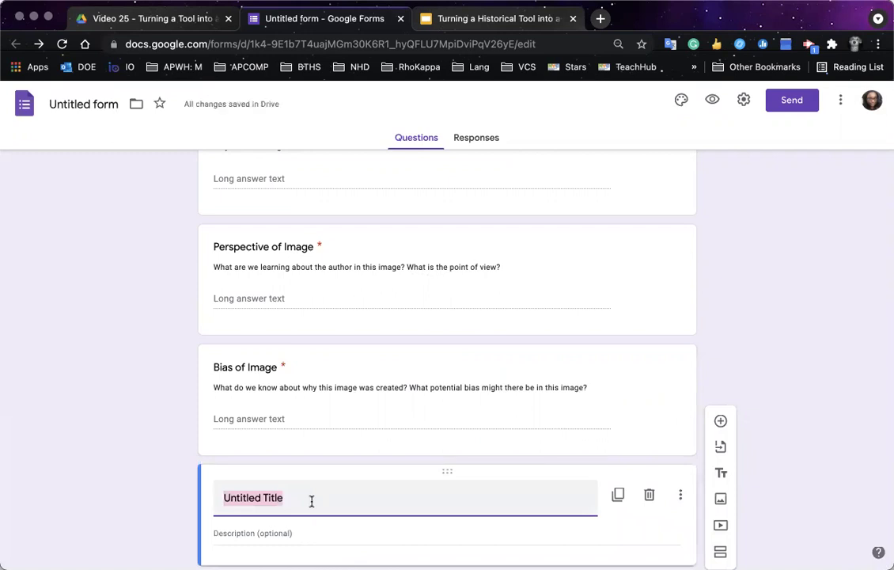
text(Step 4: Historical Significance)
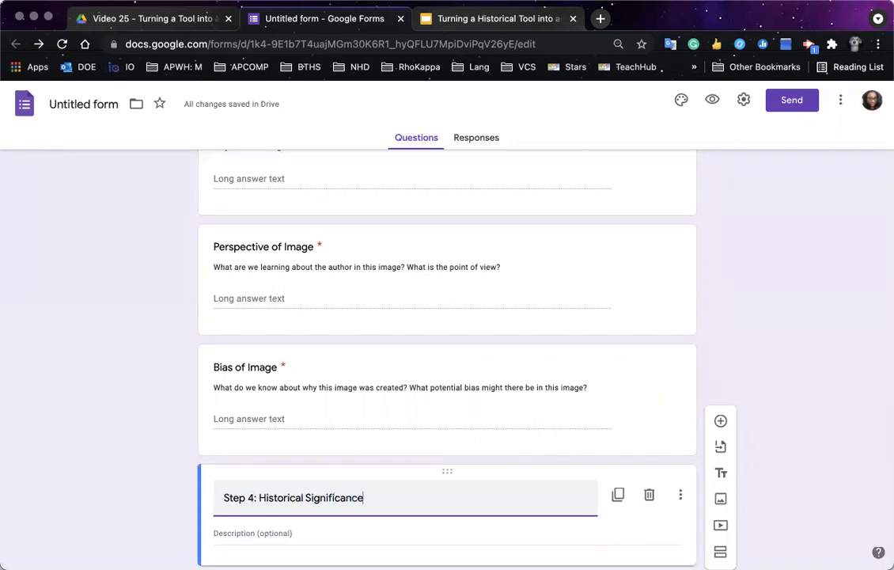
Step: Add a new question below the Step 4 heading and set its type to Paragraph
scroll(309, 489, down, 1)
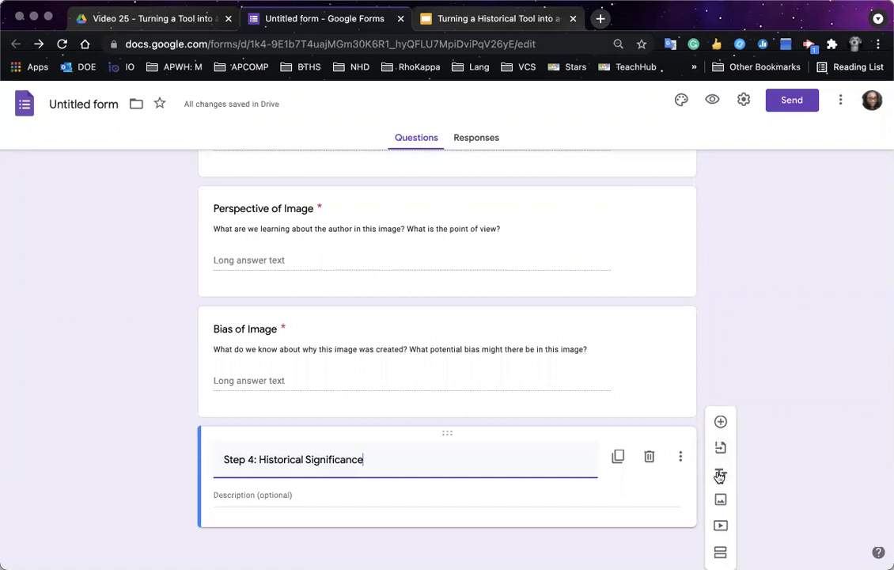
click(720, 422)
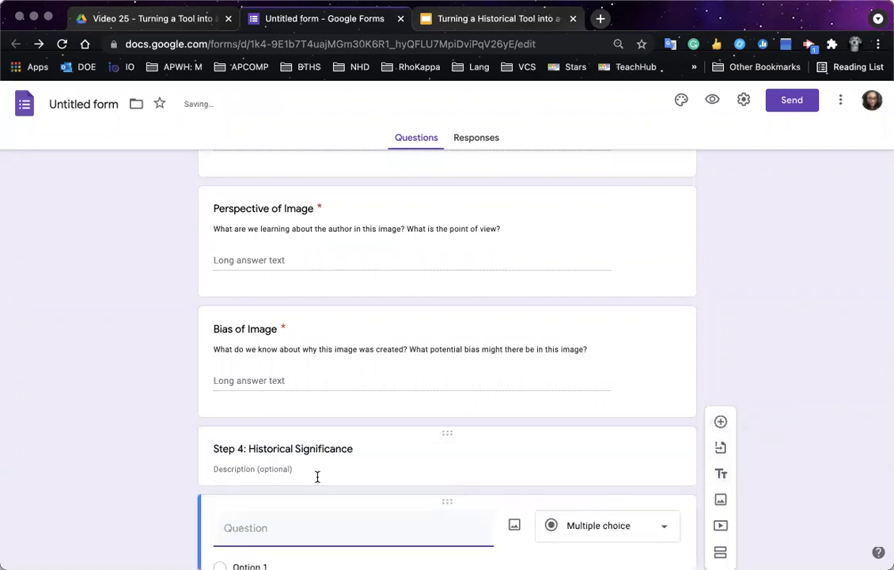
click(615, 461)
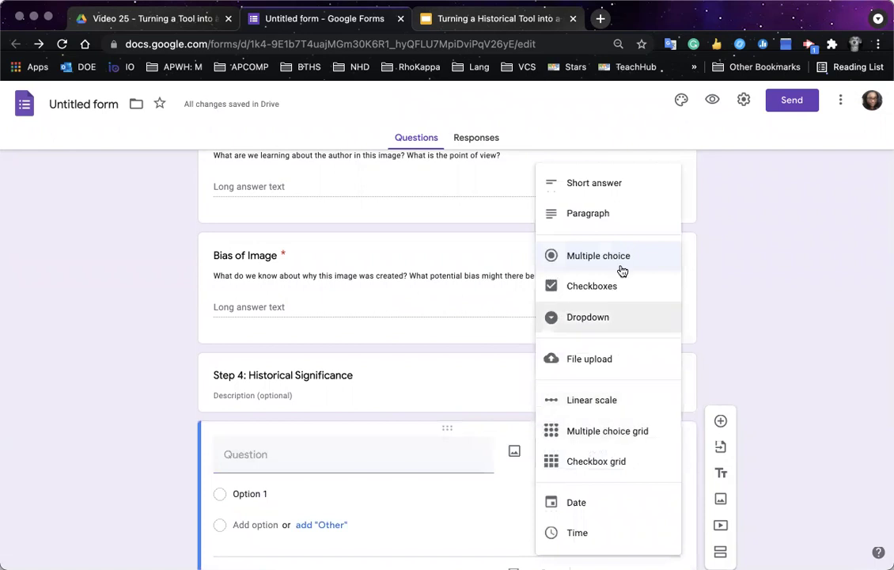
click(615, 207)
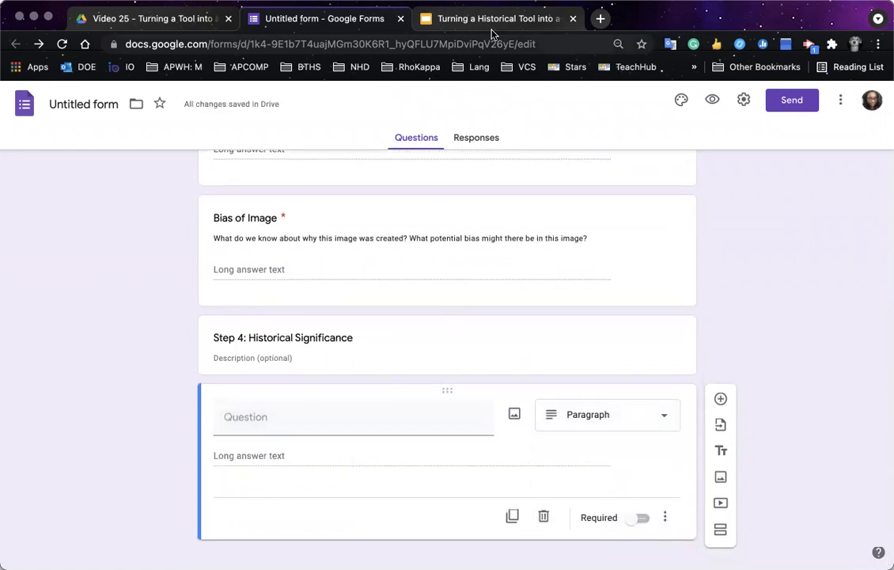
Step: Copy the heading question above the painting in the Google Slides presentation and paste it as the new form question's title
click(510, 18)
click(383, 194)
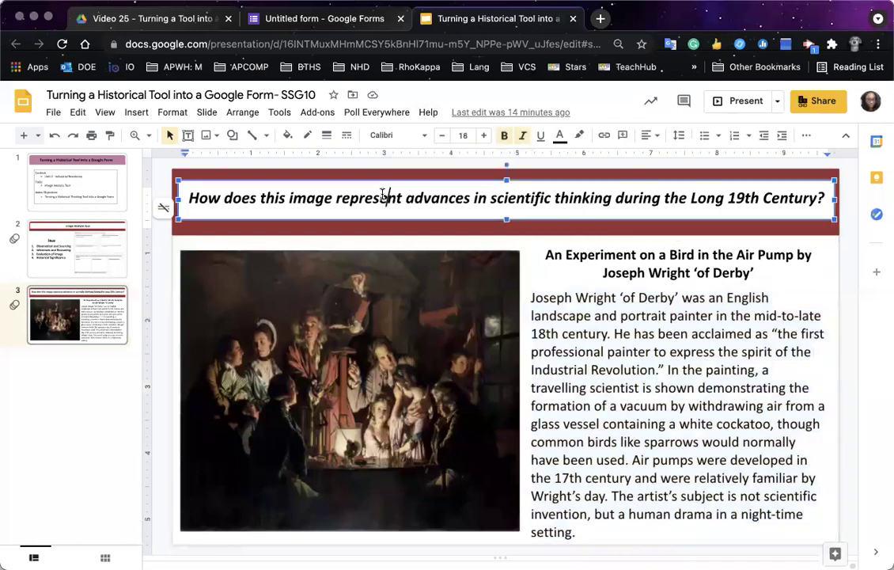
triple_click(383, 194)
key(super+c)
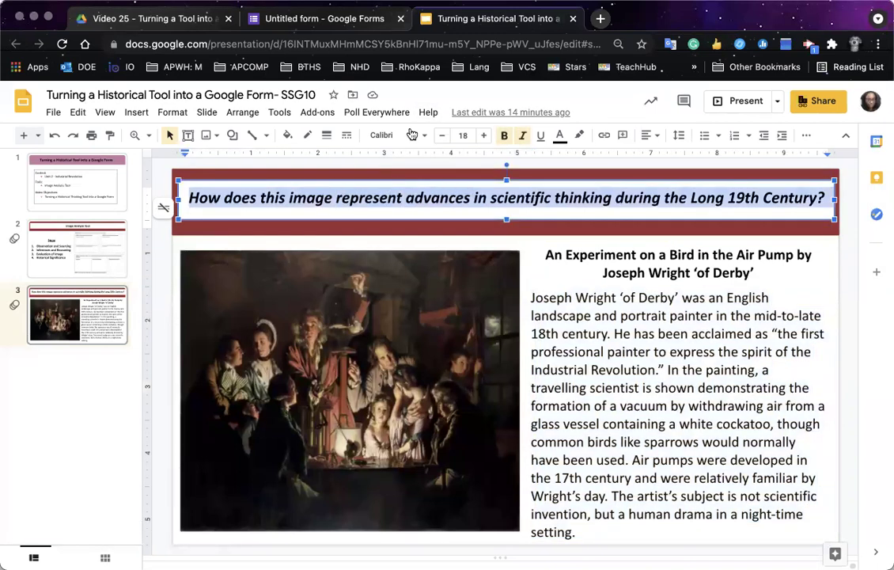
click(287, 19)
click(274, 419)
key(super+v)
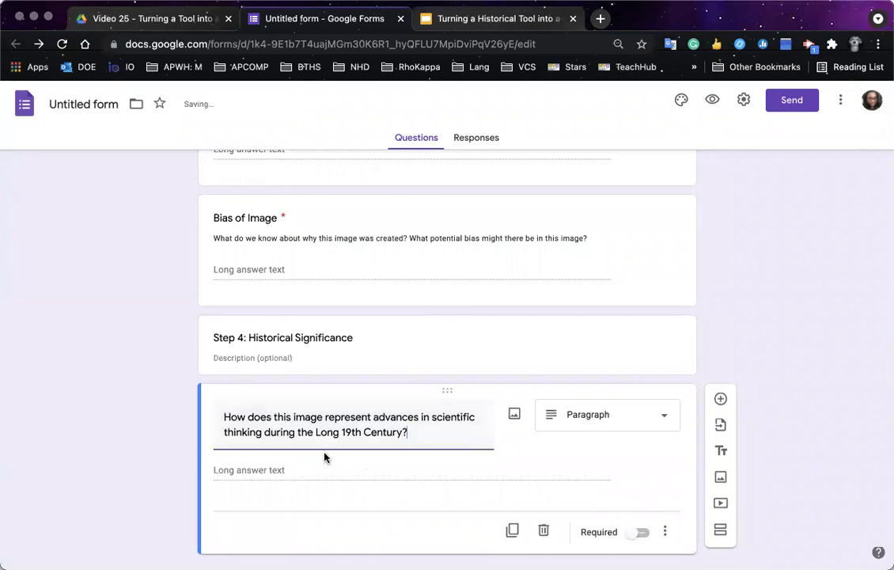
Step: Change "this image" to "the image above" in the Step 4 question and make the question required
double_click(281, 418)
text(the)
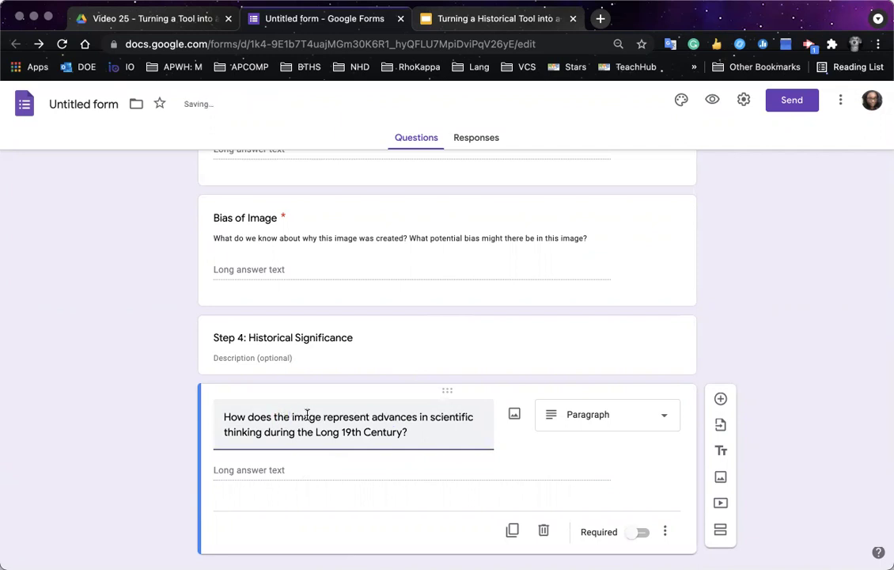
click(323, 418)
text(abo)
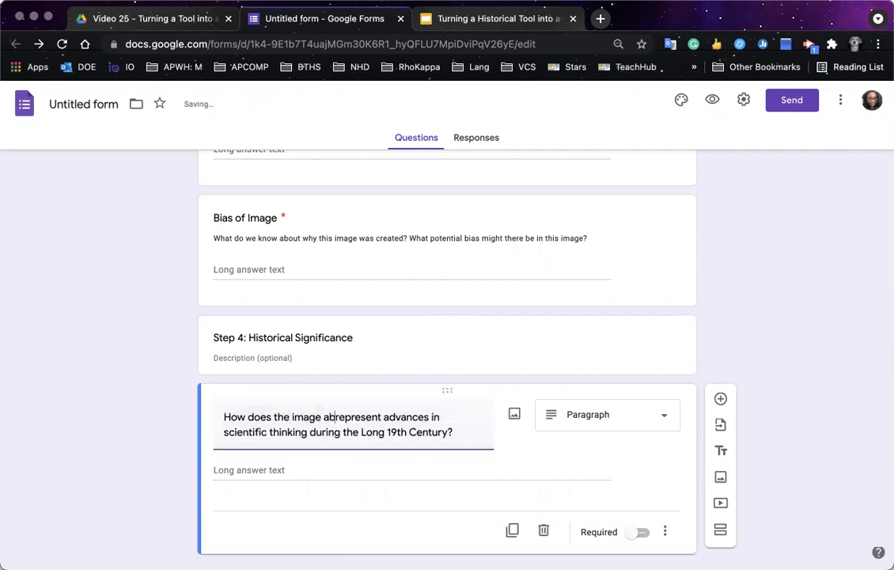
text(ve)
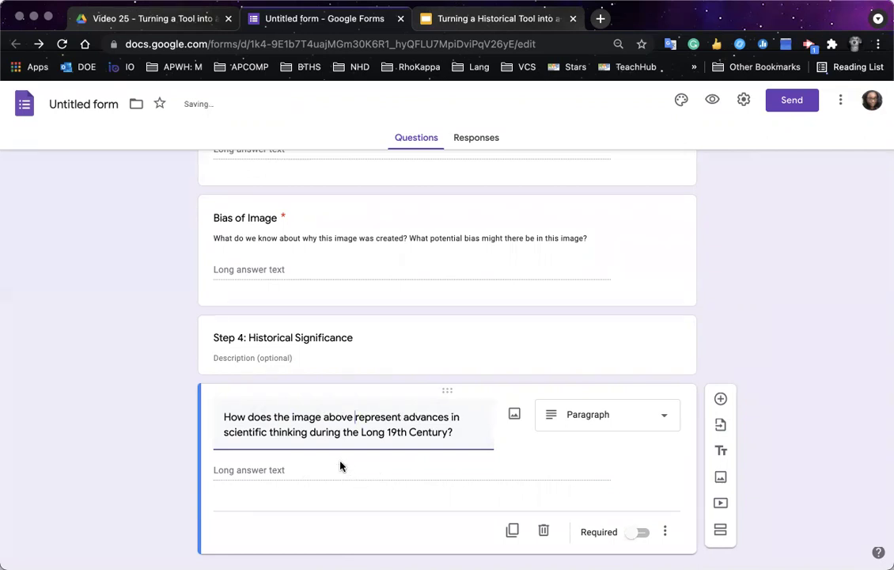
scroll(340, 467, down, 1)
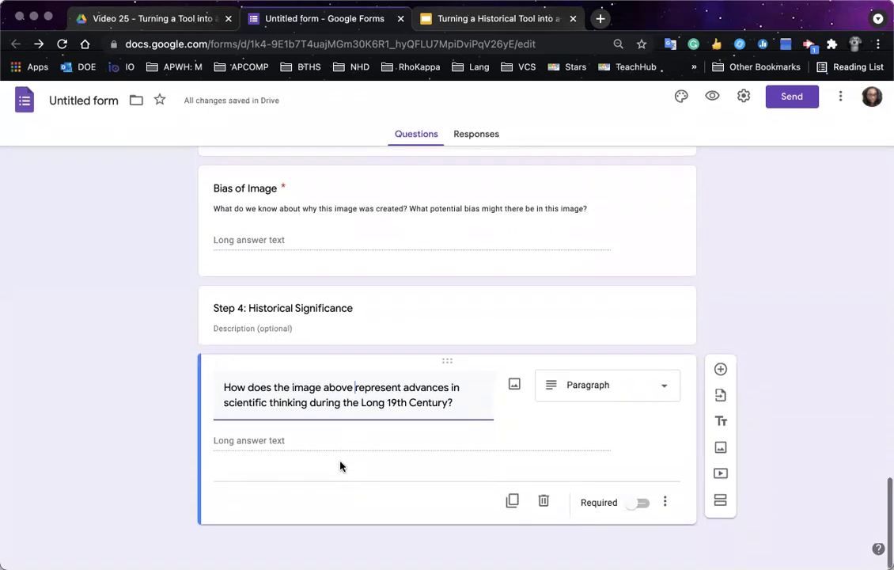
click(639, 508)
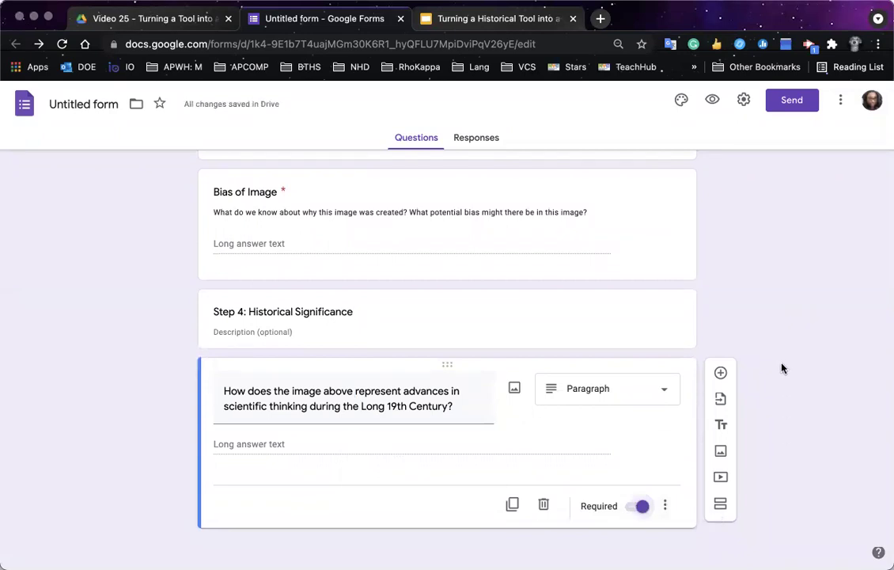
Step: Preview the form, enter a student name, choose period 1 and continue to the Image Analysis section
scroll(782, 368, up, 1)
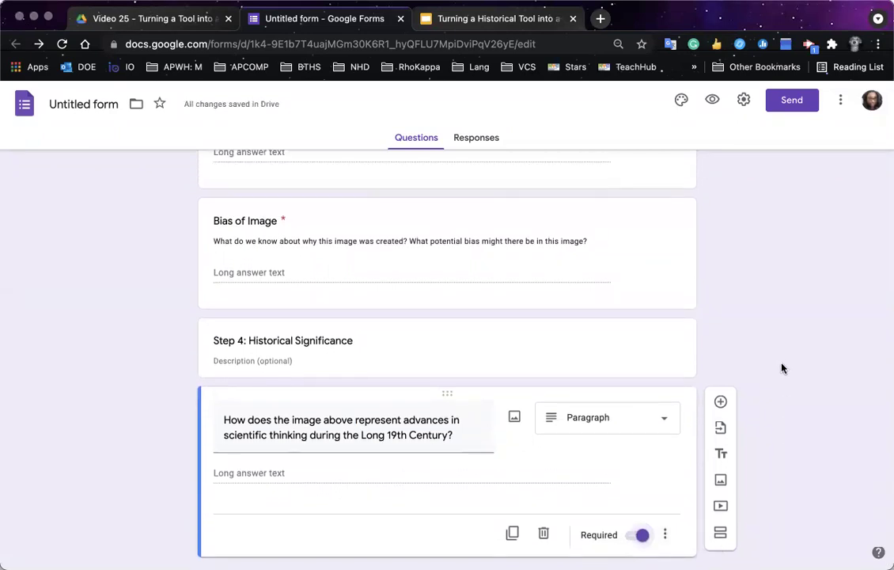
scroll(782, 368, up, 1)
scroll(782, 368, down, 1)
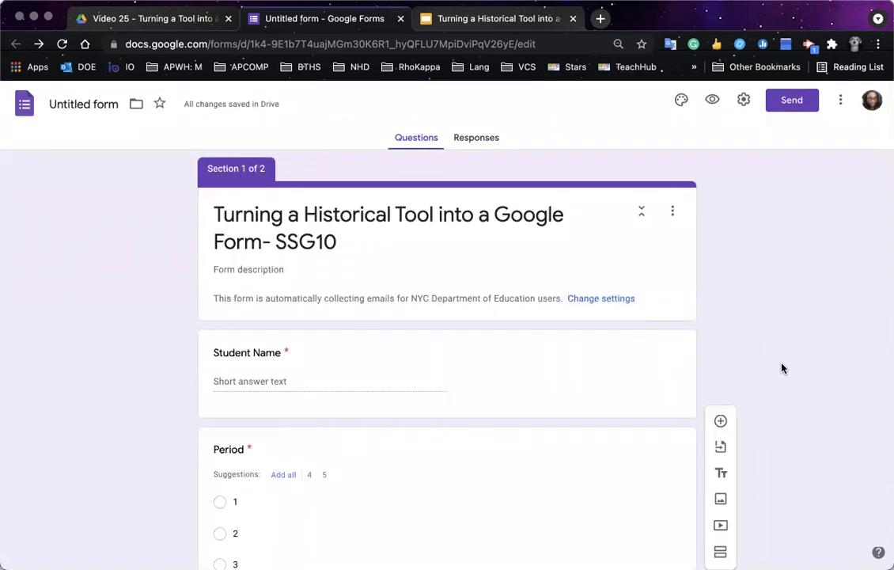
click(712, 103)
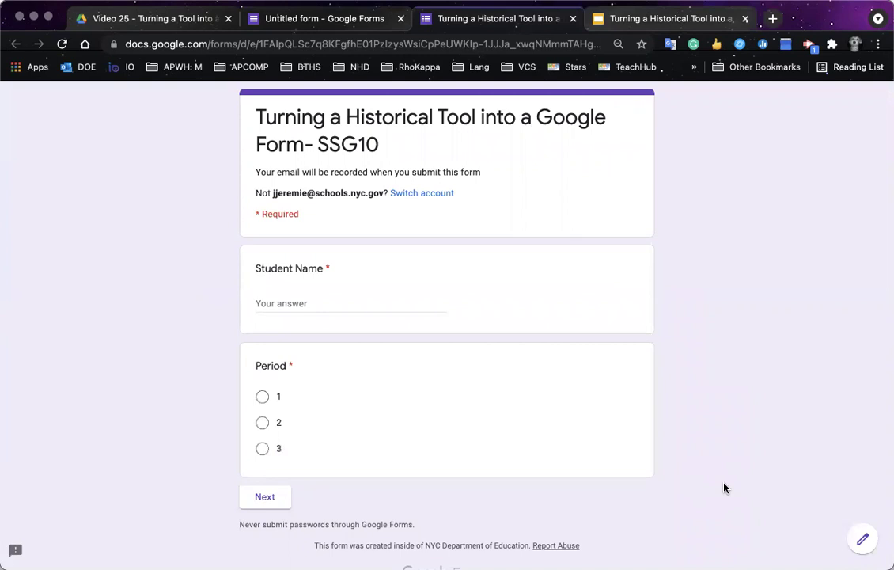
click(325, 302)
text(Jeremie)
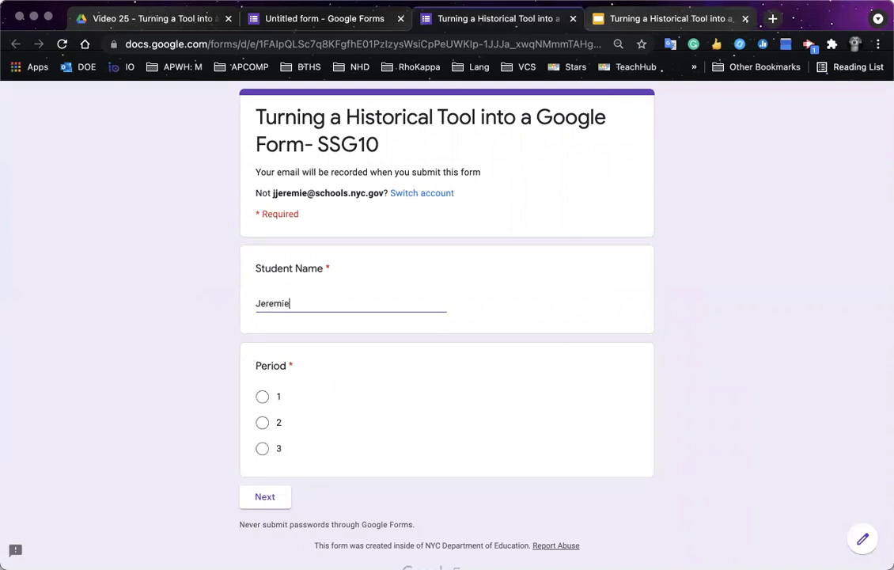
click(262, 396)
click(268, 499)
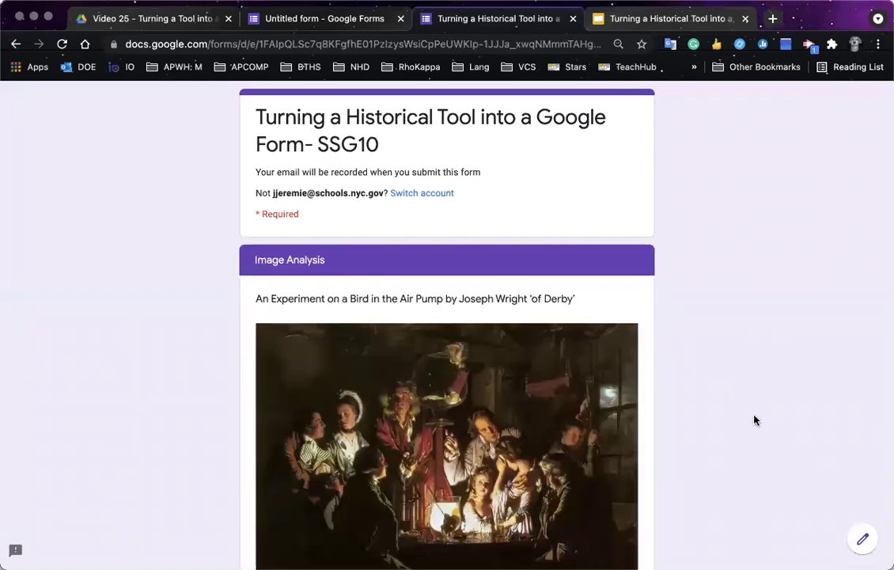
Step: Review the previewed Image Analysis section from the painting through the Step 4 question, and close the preview
scroll(755, 420, down, 4)
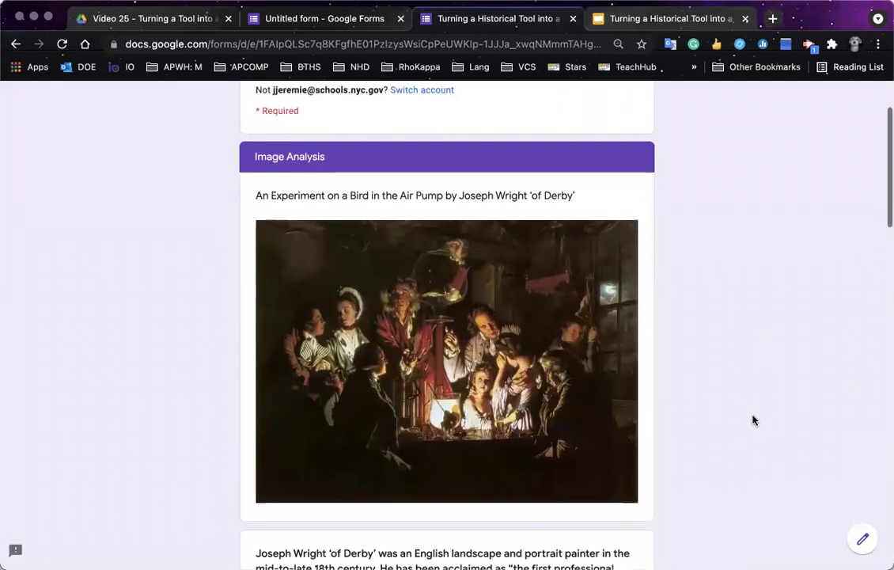
scroll(754, 420, down, 5)
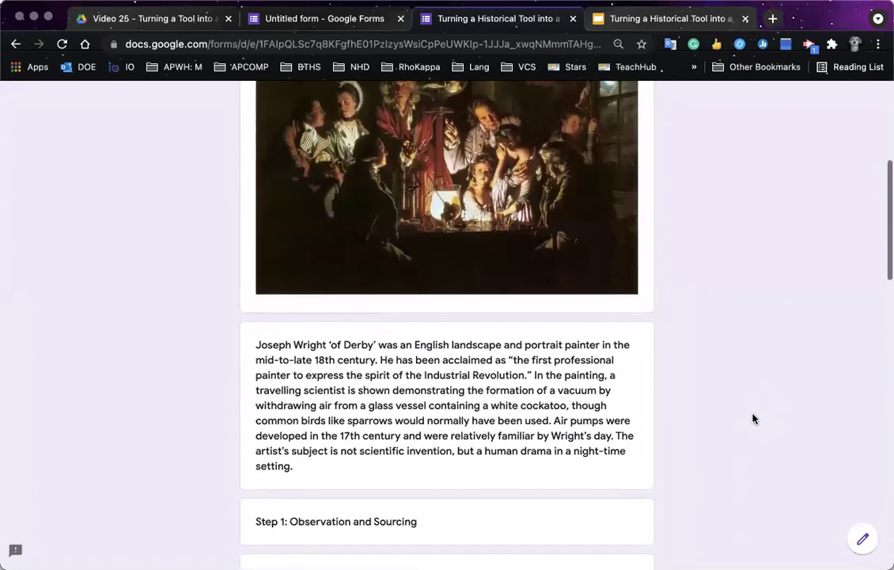
scroll(754, 418, down, 4)
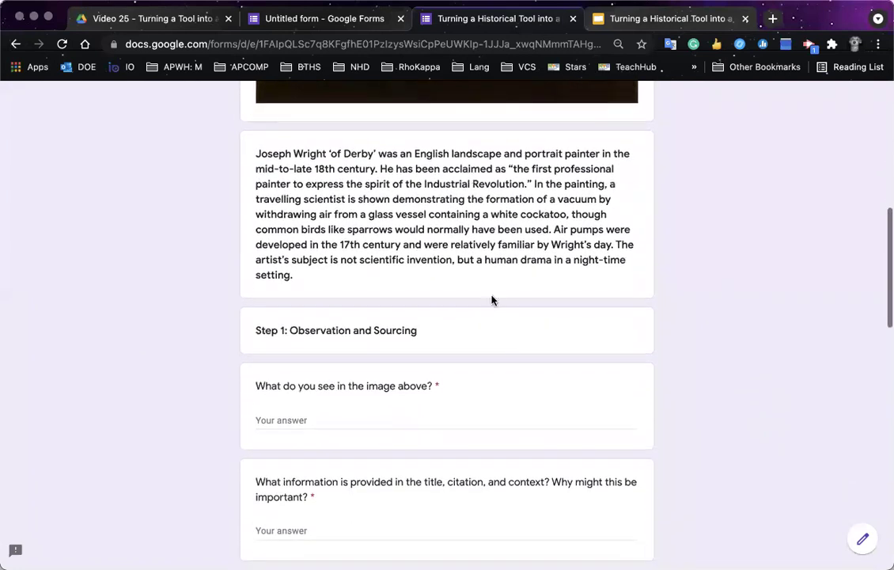
scroll(531, 456, down, 5)
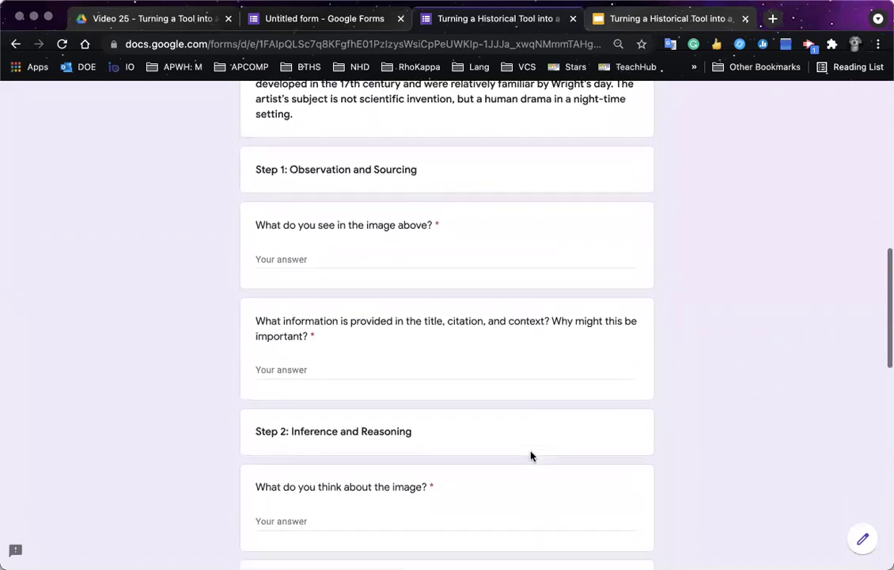
scroll(531, 456, down, 4)
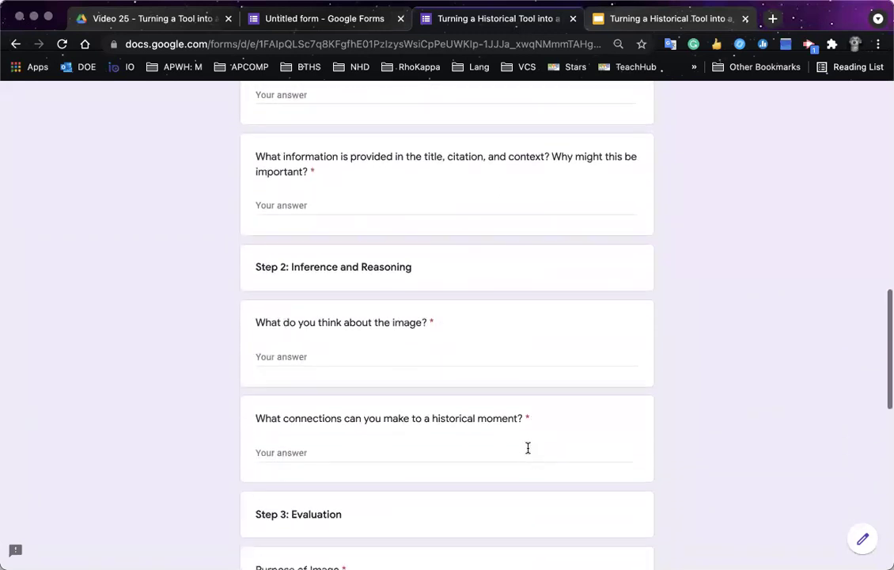
scroll(388, 384, down, 5)
scroll(388, 384, up, 10)
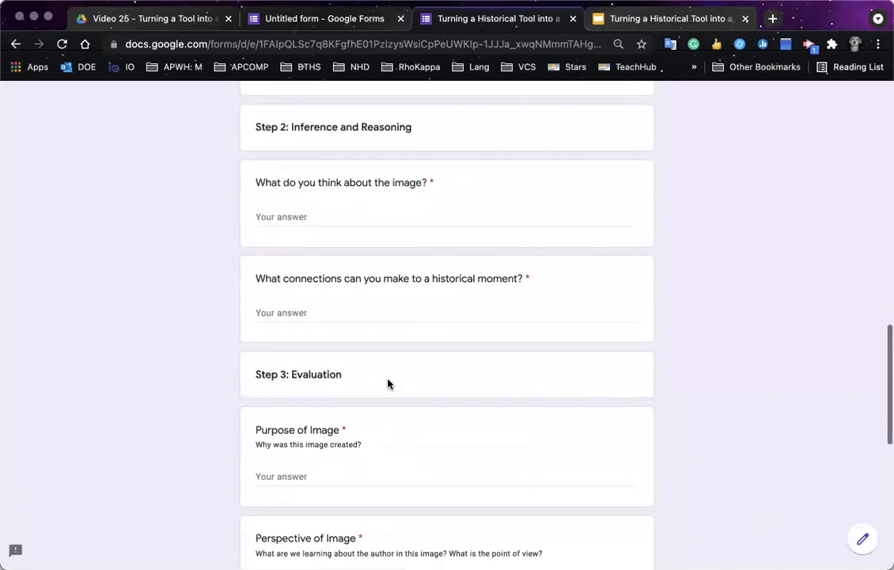
scroll(387, 384, up, 9)
scroll(388, 383, down, 20)
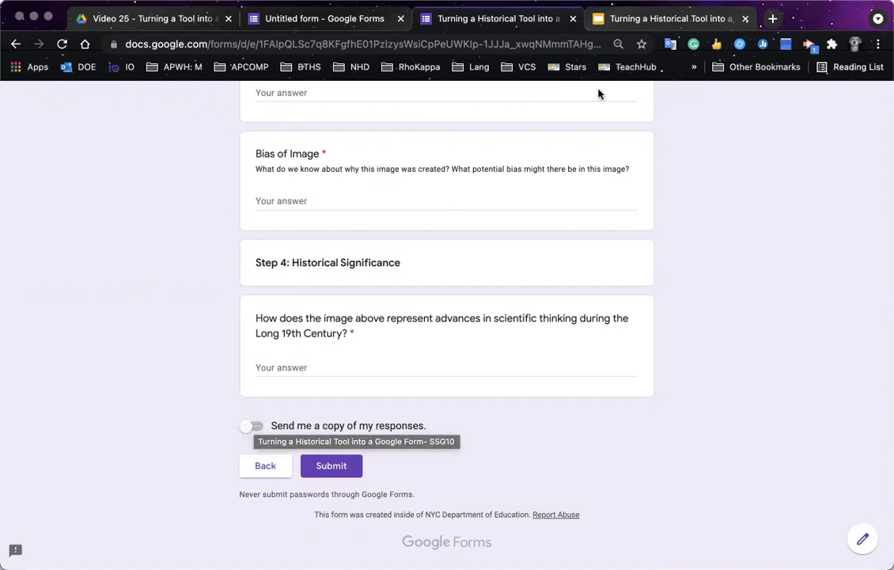
click(575, 19)
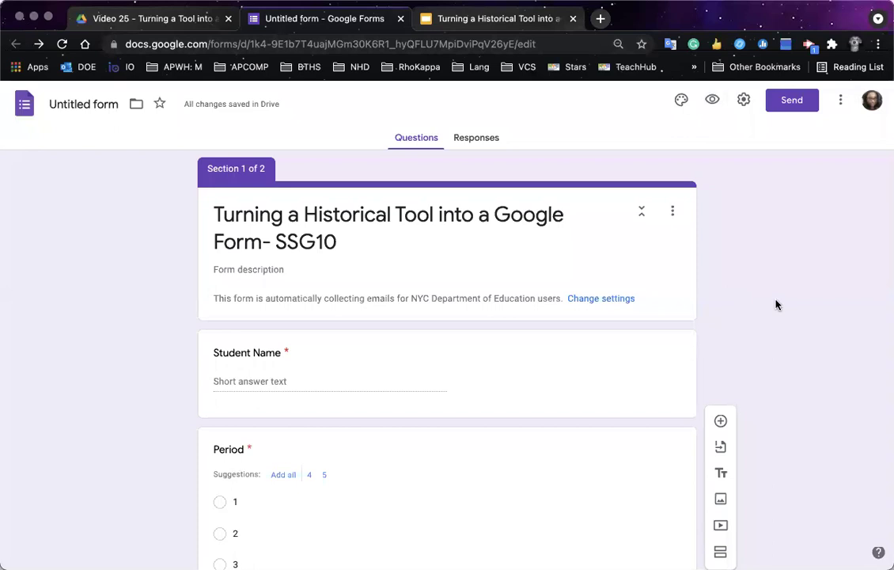
Step: Set the form to collect emails and always send response receipts, and save the settings
click(744, 101)
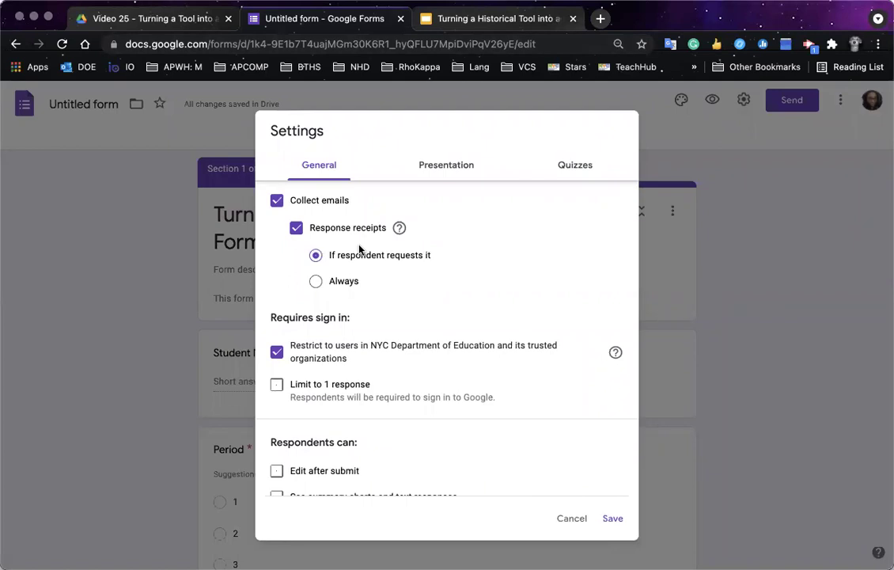
click(279, 201)
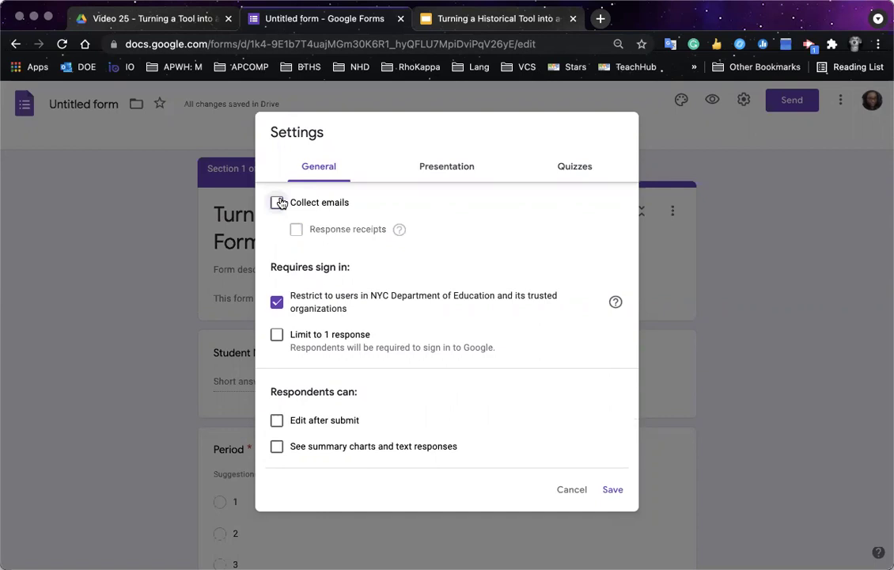
click(279, 202)
click(299, 234)
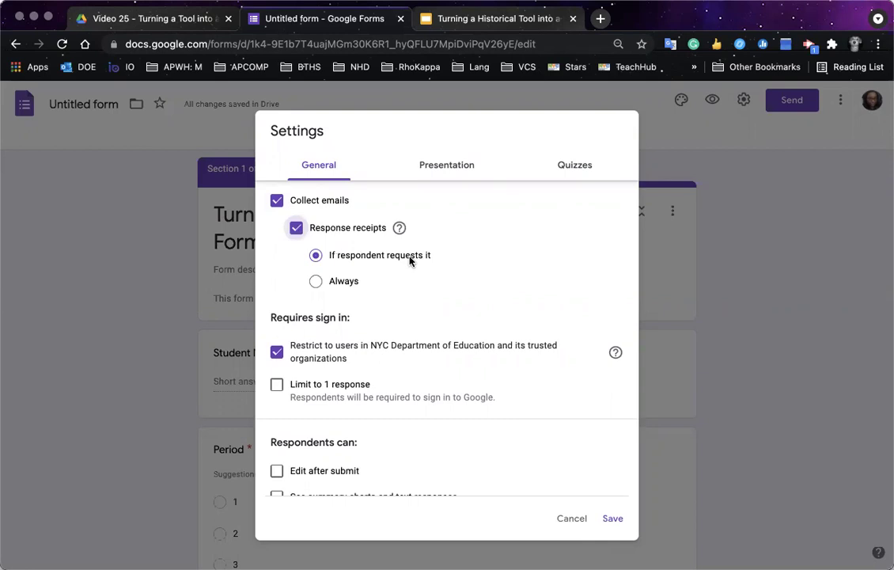
click(316, 284)
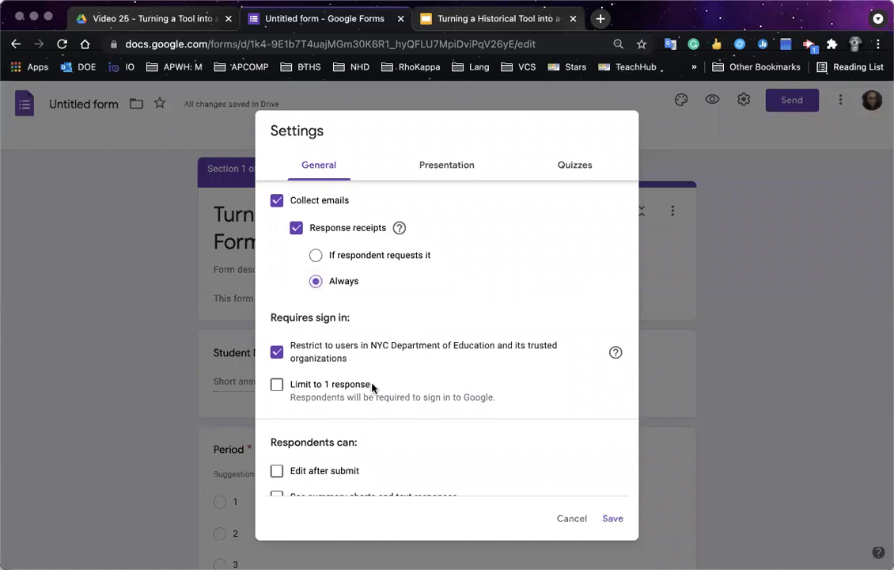
scroll(371, 388, down, 1)
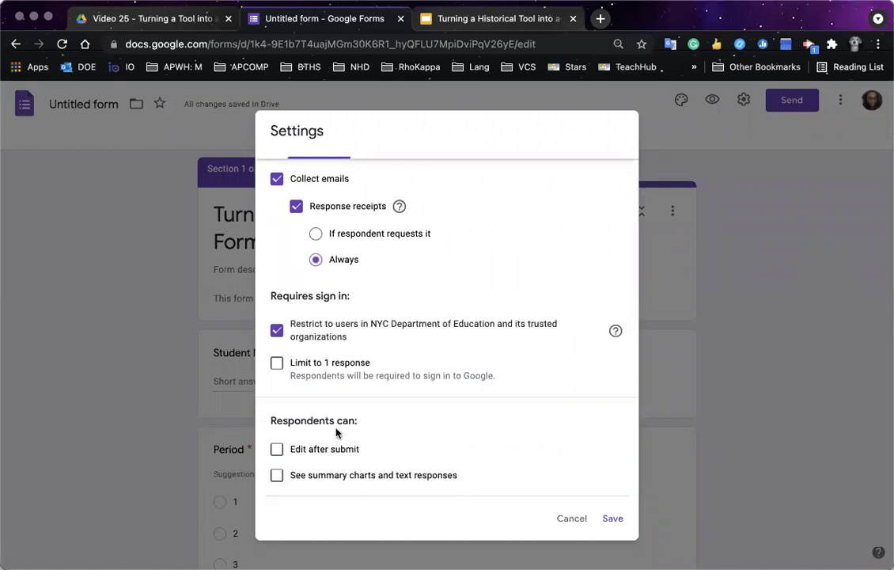
scroll(379, 355, up, 1)
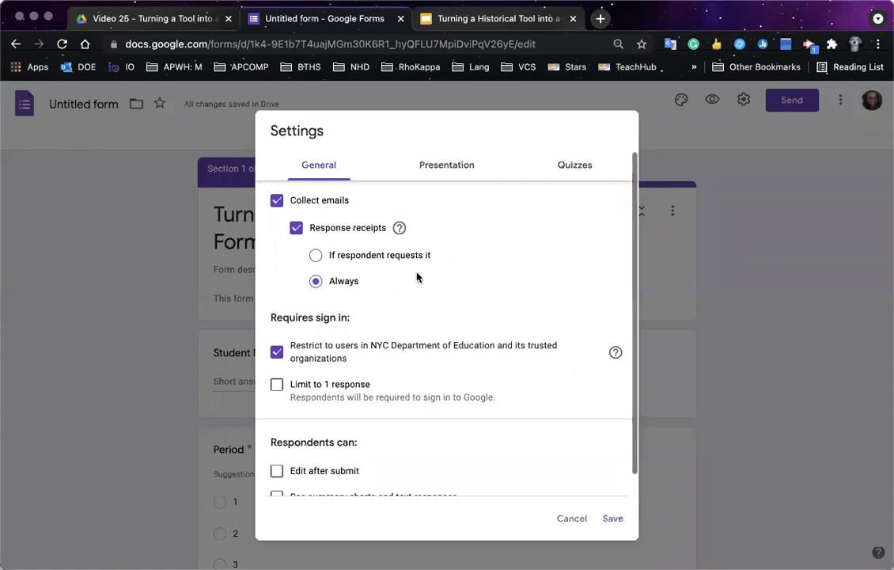
scroll(416, 236, down, 2)
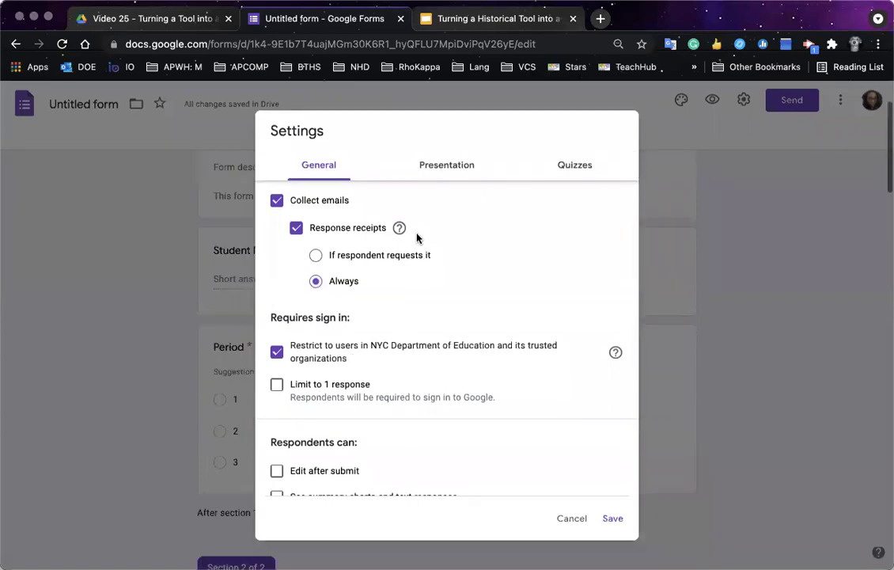
scroll(645, 420, up, 3)
click(619, 522)
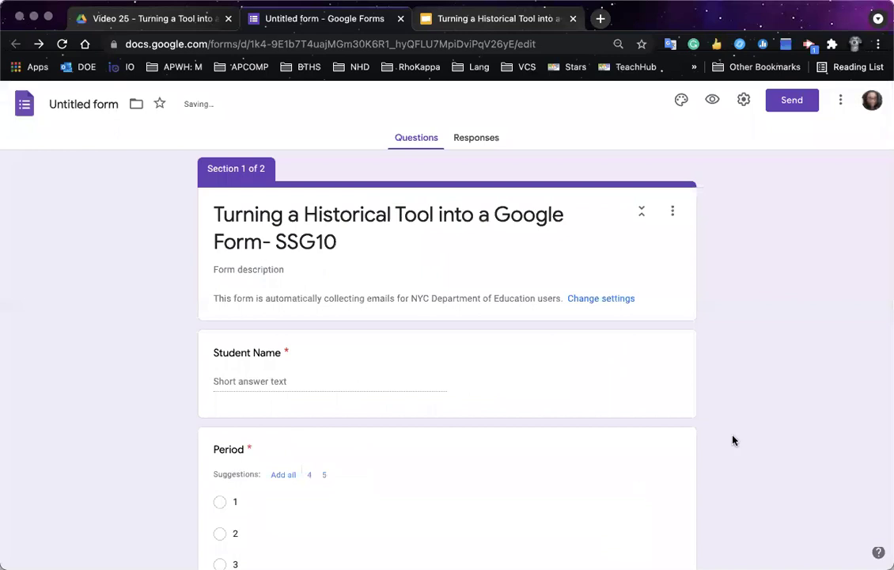
Step: Look over the Image Analysis section in the editor, check the form's responses and return to the questions
scroll(731, 480, down, 10)
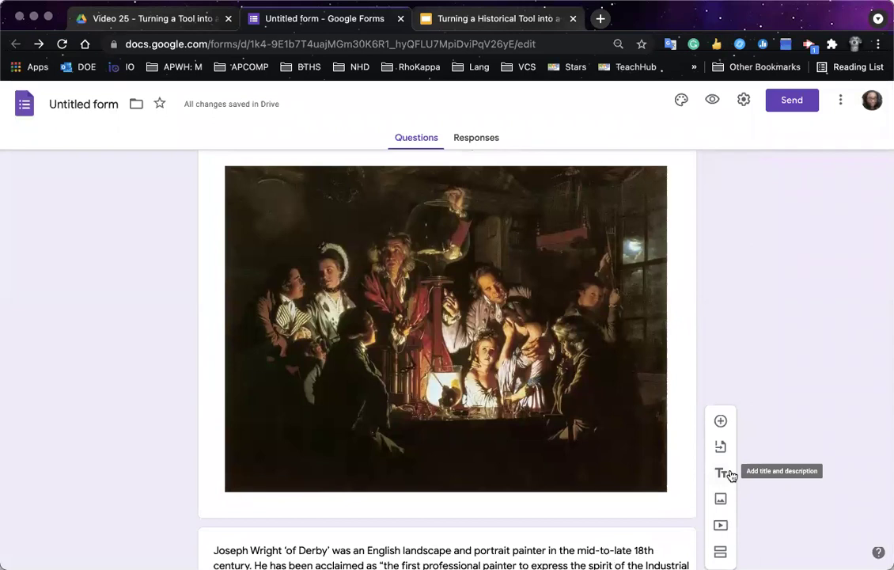
scroll(731, 474, up, 3)
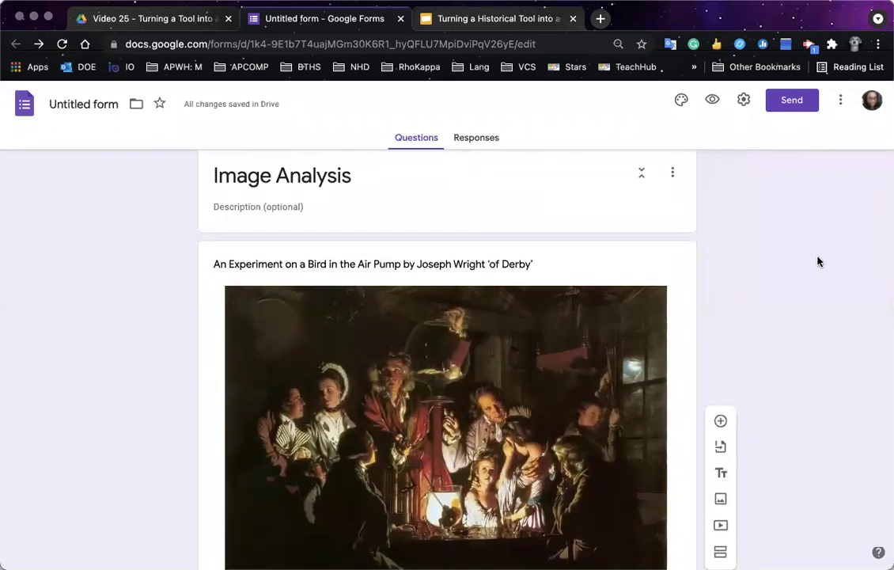
scroll(819, 262, down, 2)
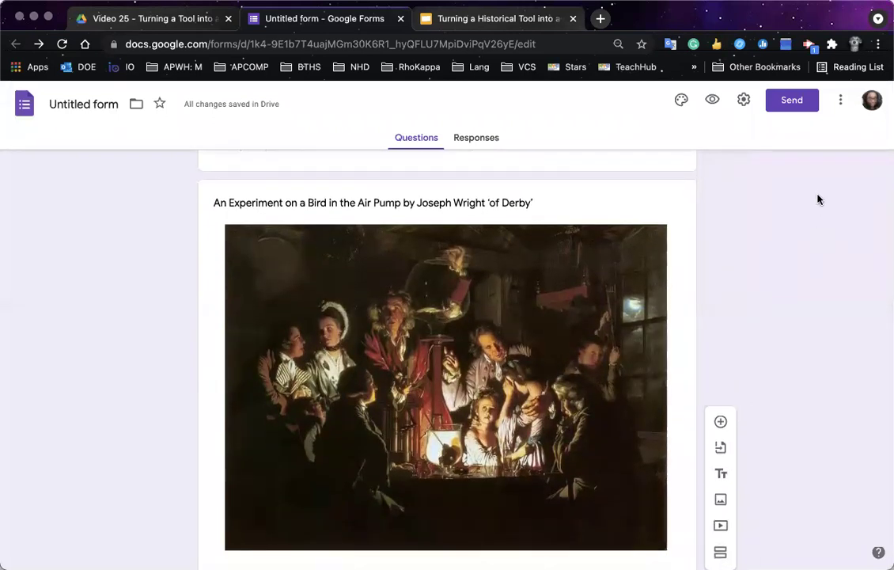
scroll(815, 223, up, 3)
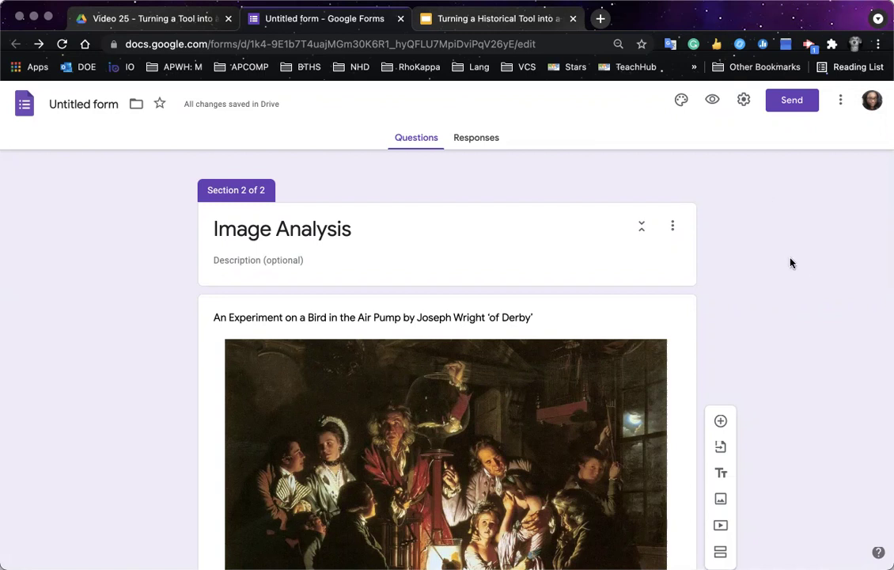
scroll(791, 260, up, 3)
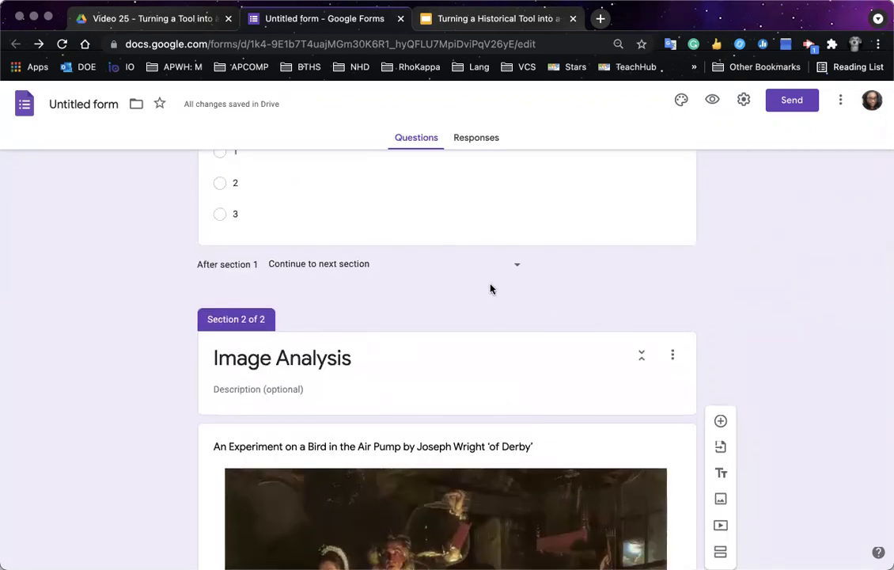
click(488, 138)
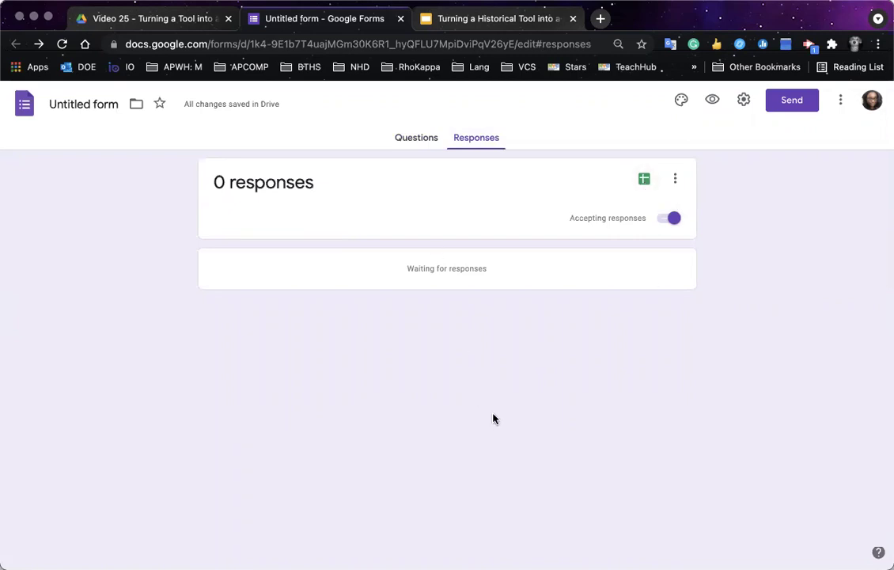
click(413, 136)
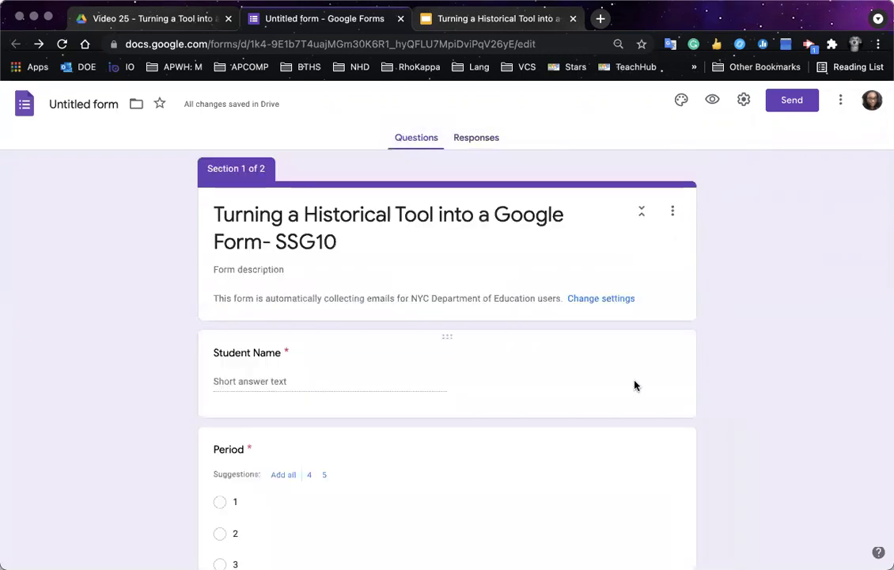